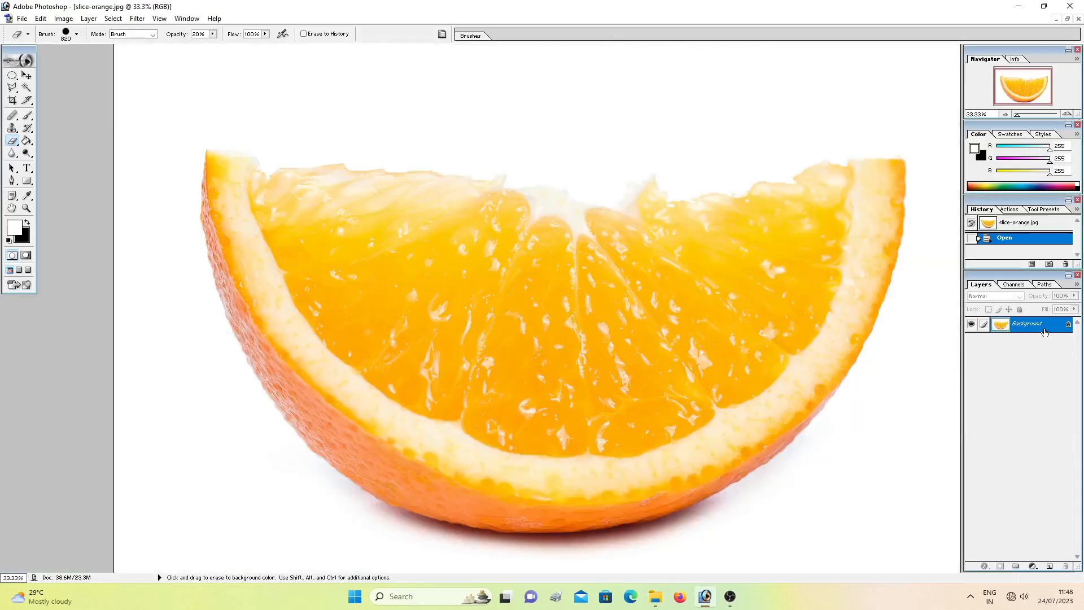
Duplicate the Background layer of the orange slice image, keeping the default copy name
right_click(1026, 331)
click(1011, 367)
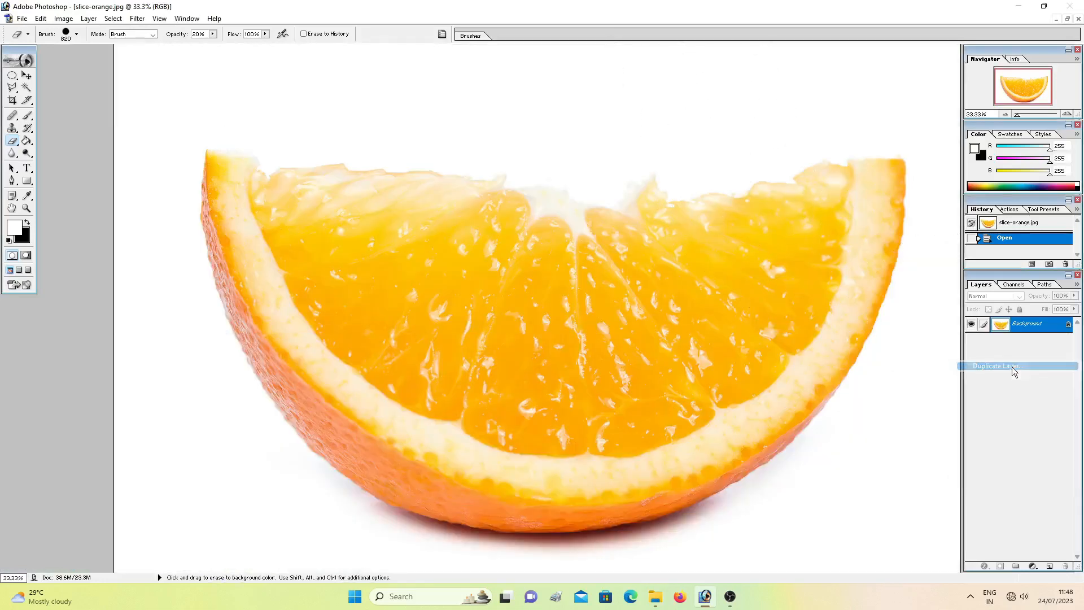
click(651, 272)
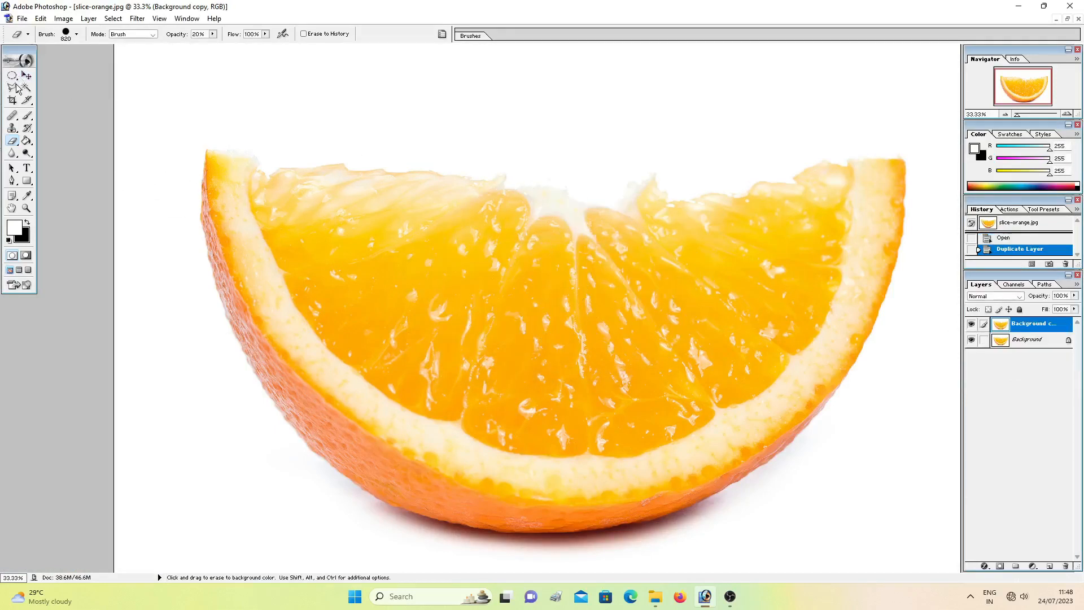
Select the orange's pulp with the Polygonal Lasso, following the inner rind edge and closing the outline across the white area above the slice
click(12, 87)
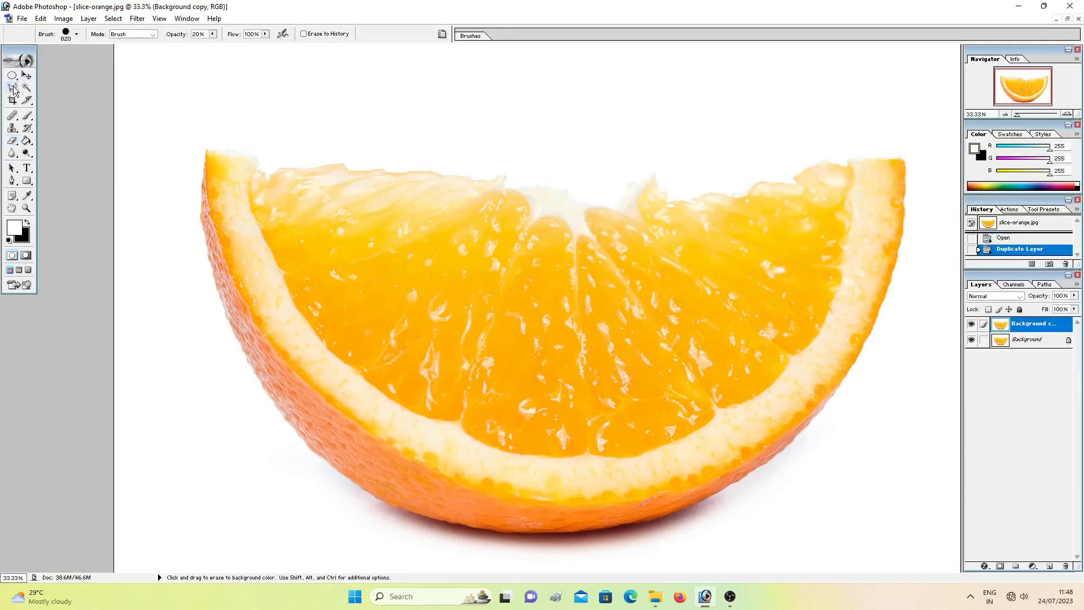
click(258, 161)
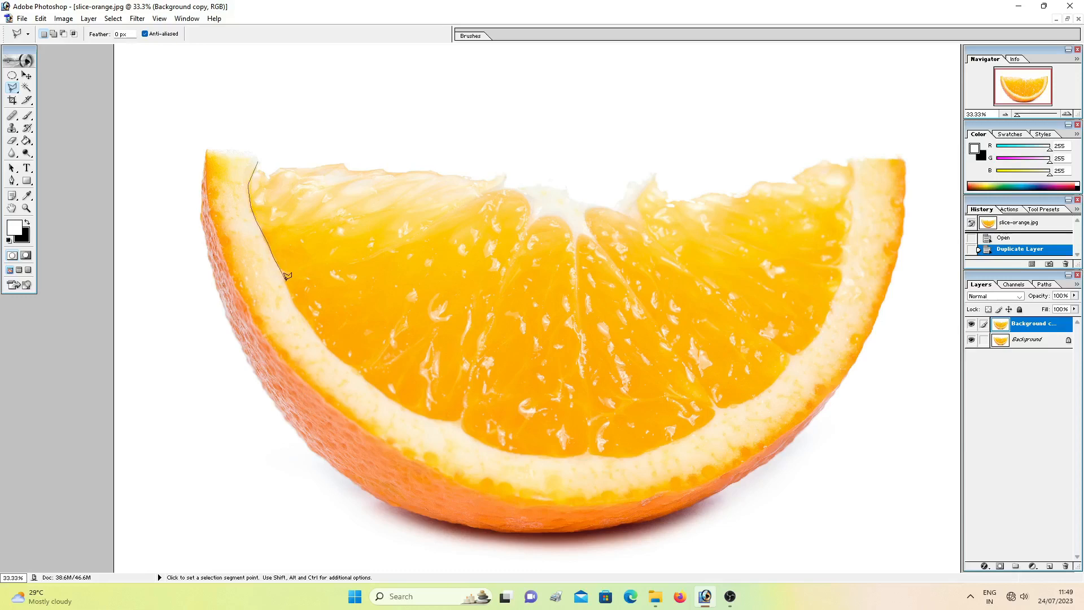
click(296, 307)
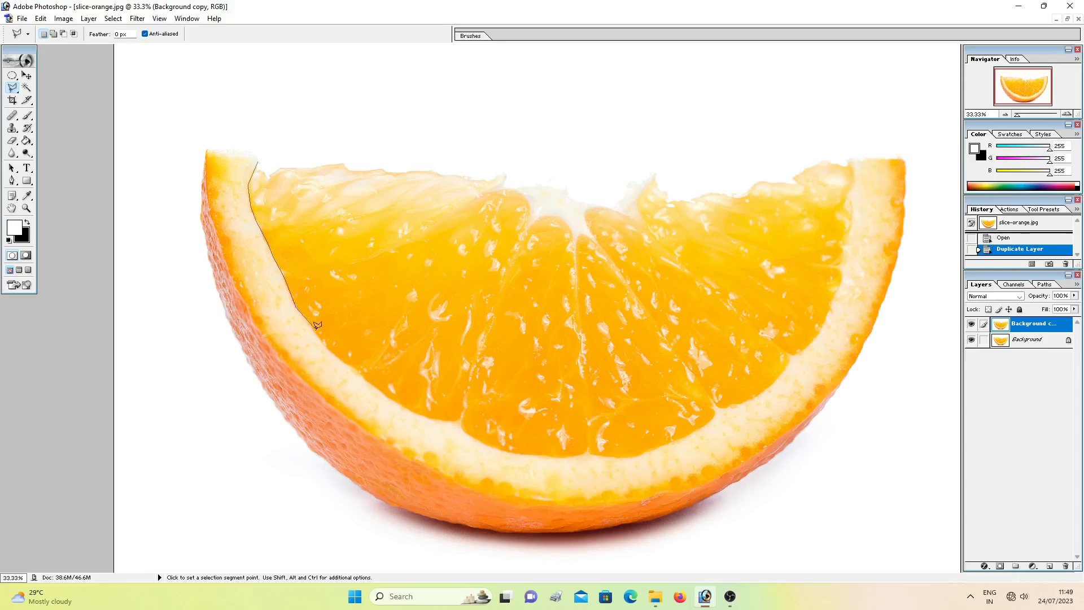
click(336, 356)
click(400, 404)
click(473, 432)
click(486, 444)
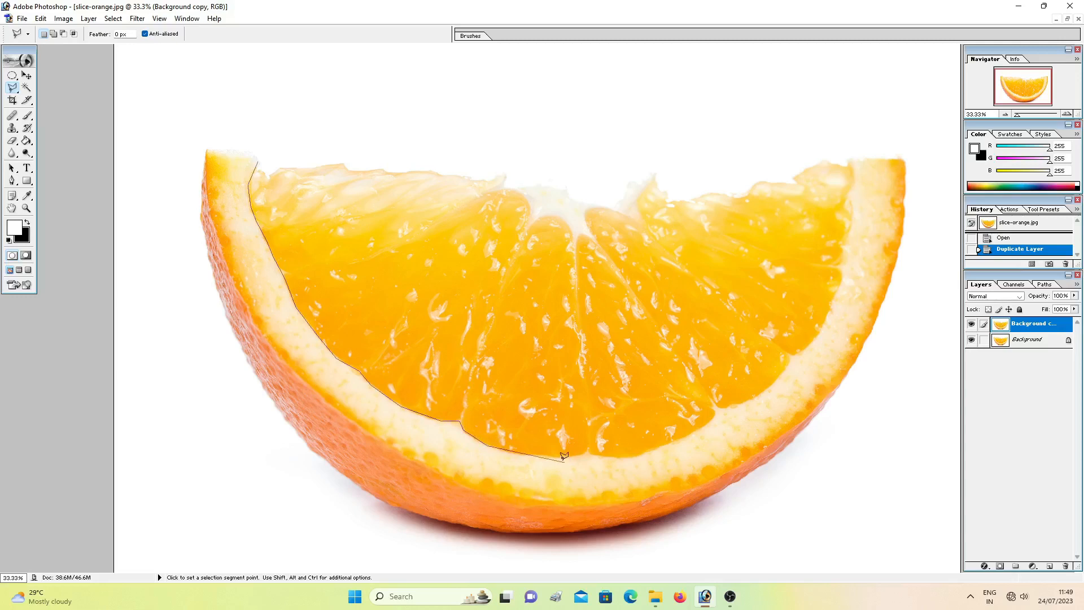
click(515, 452)
click(596, 456)
click(634, 455)
click(688, 434)
click(756, 397)
click(784, 371)
click(827, 321)
click(857, 135)
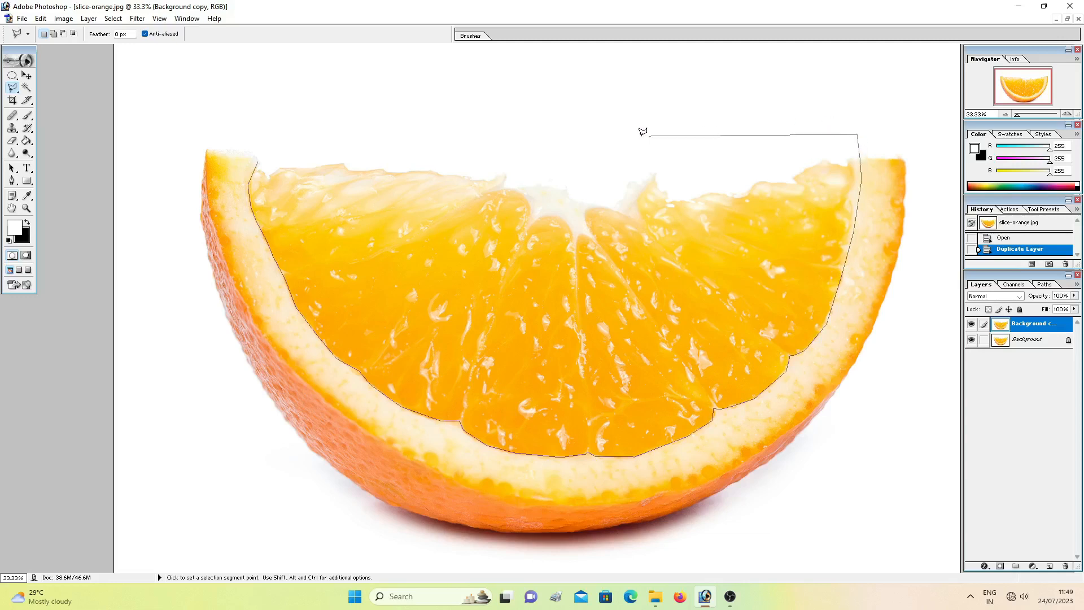
click(260, 158)
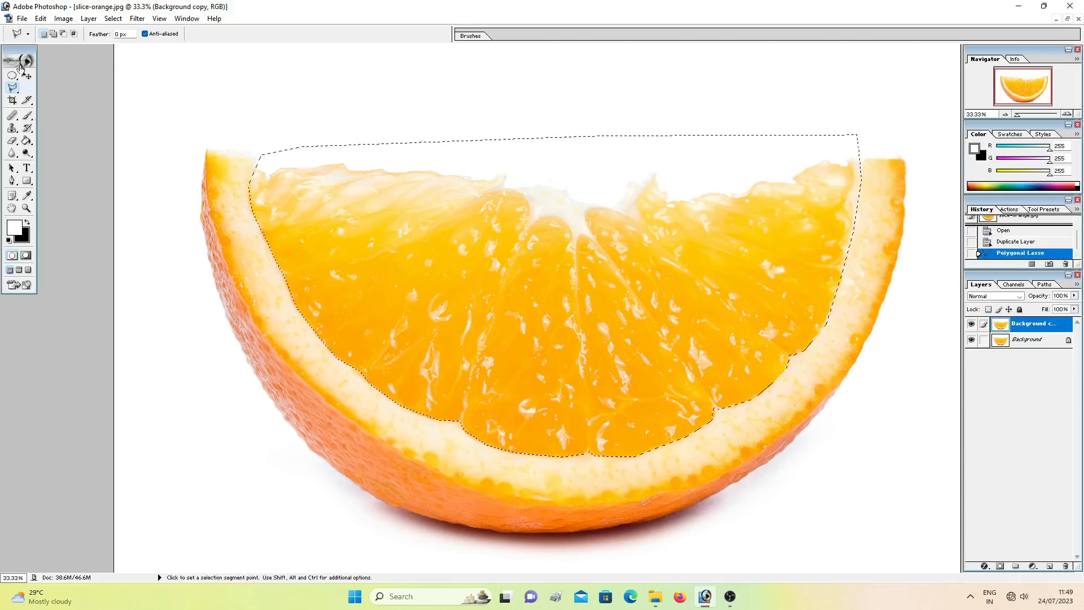
Paint the selected pulp area white with the Brush tool on the duplicate layer, leaving only the rind
click(28, 116)
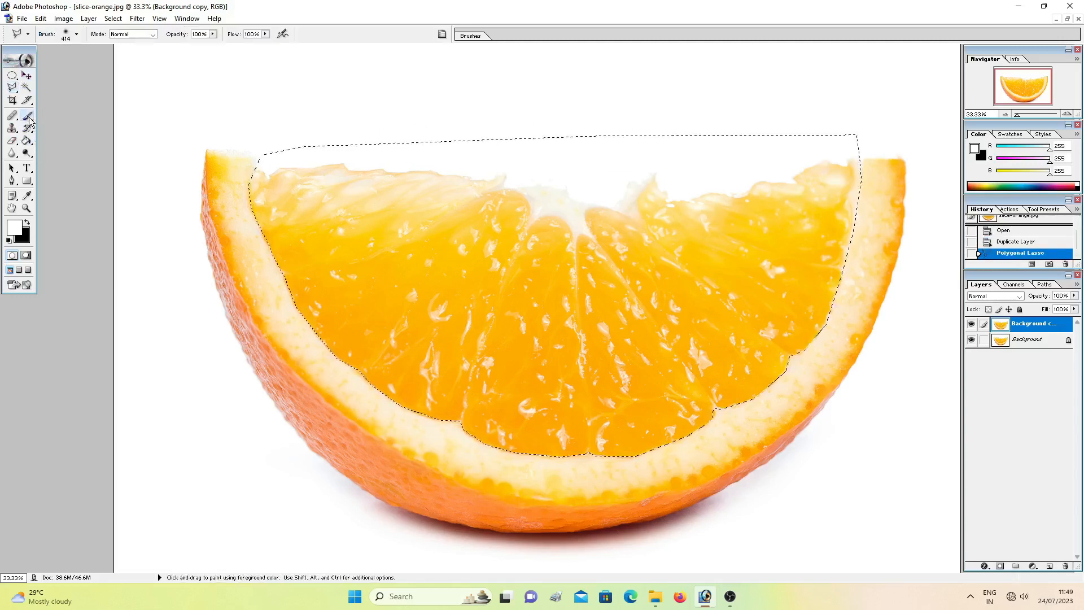
mouse_move(266, 169)
mouse_down()
mouse_move(386, 184)
mouse_move(393, 170)
mouse_move(454, 153)
mouse_move(470, 175)
mouse_move(632, 163)
mouse_move(570, 213)
mouse_move(577, 264)
mouse_move(857, 166)
mouse_move(892, 178)
mouse_move(853, 201)
mouse_move(846, 293)
mouse_move(814, 349)
mouse_move(763, 372)
mouse_move(676, 369)
mouse_move(780, 228)
mouse_move(631, 294)
mouse_move(671, 359)
mouse_move(678, 326)
mouse_move(554, 300)
mouse_move(463, 440)
mouse_move(374, 378)
mouse_move(406, 323)
mouse_move(346, 222)
mouse_up()
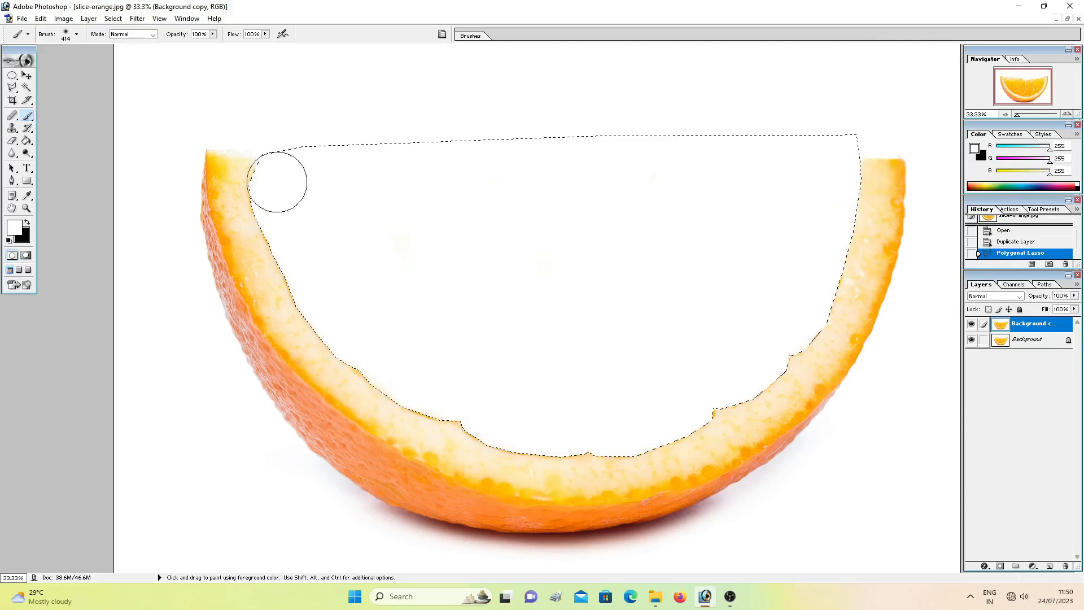
drag(276, 182, 348, 202)
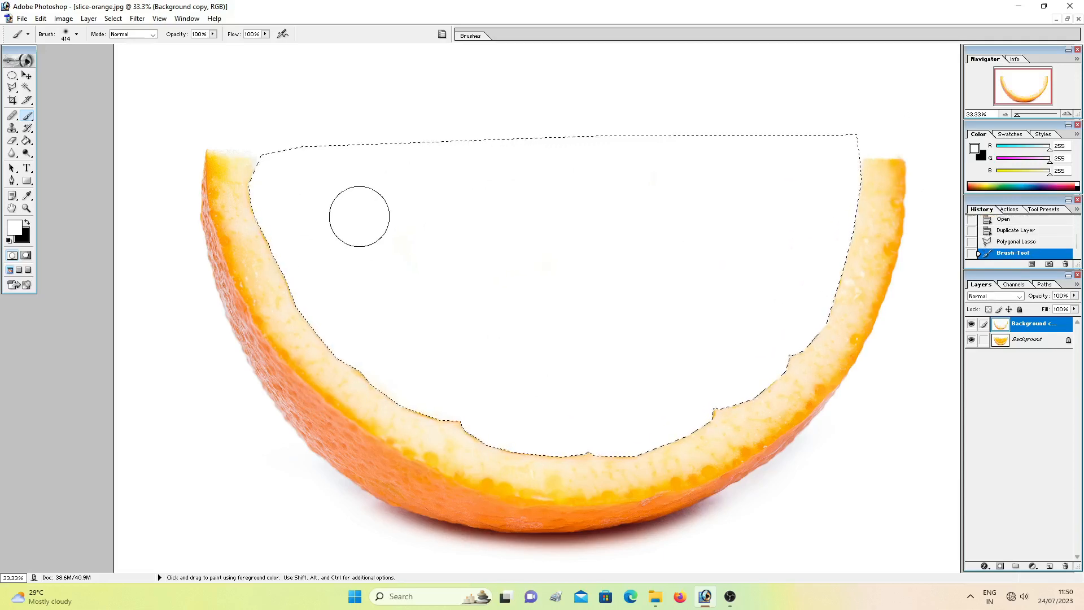
key(m)
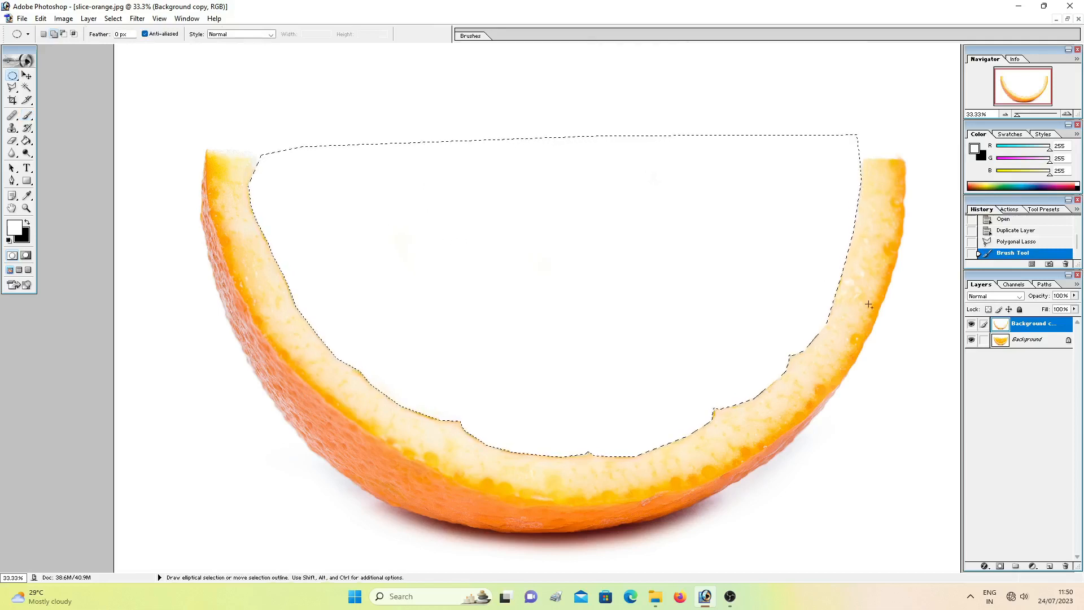
Arrange slice-orange.jpg at 25% zoom and the water image 437398.jpg as floating windows so both pictures can be reached
click(1068, 19)
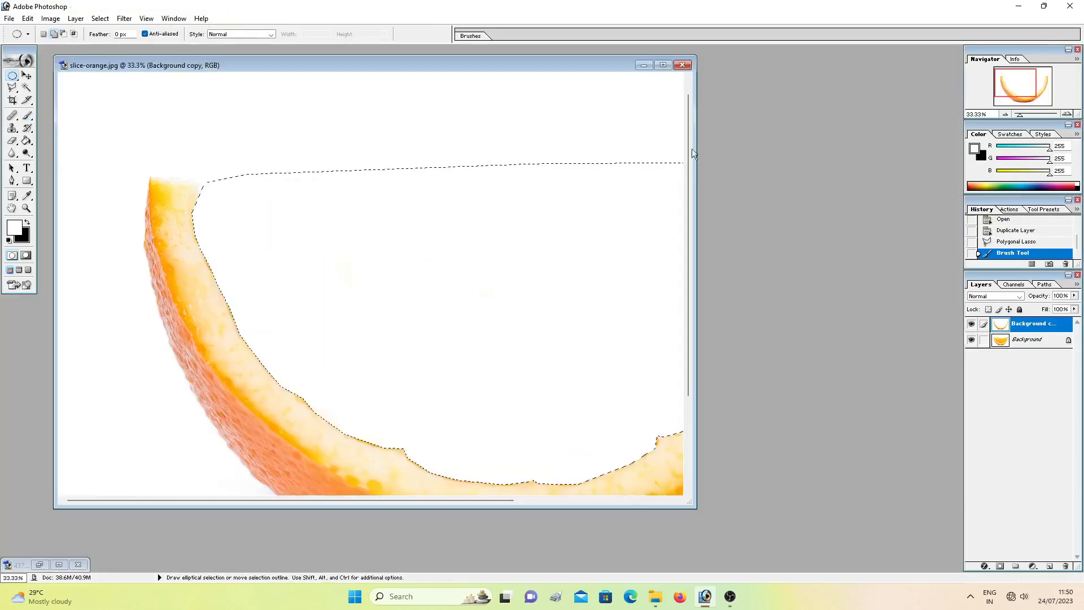
key(ctrl+minus)
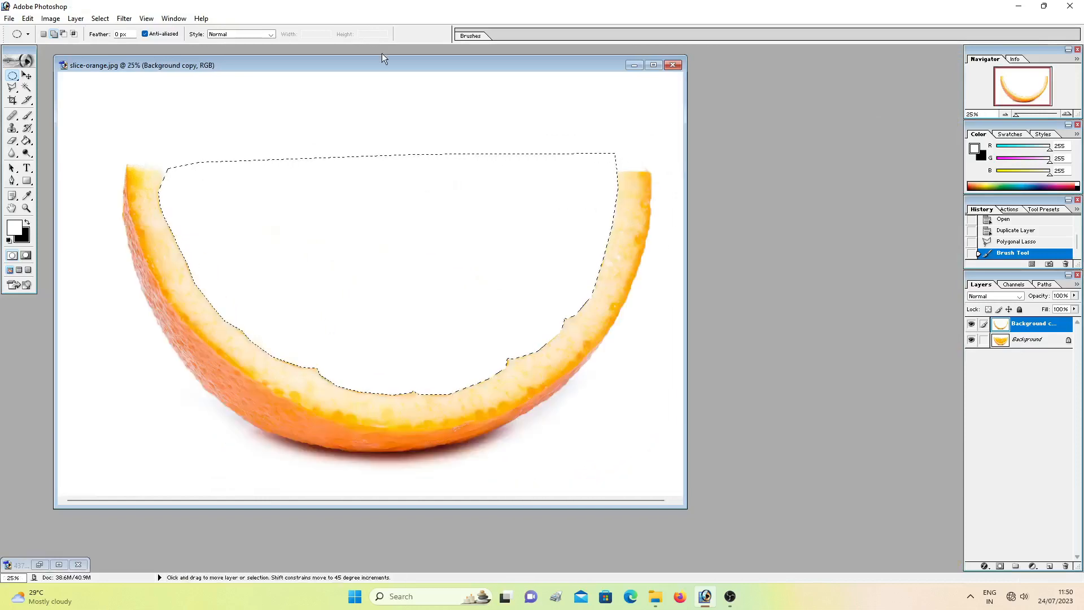
drag(391, 60, 671, 78)
click(58, 564)
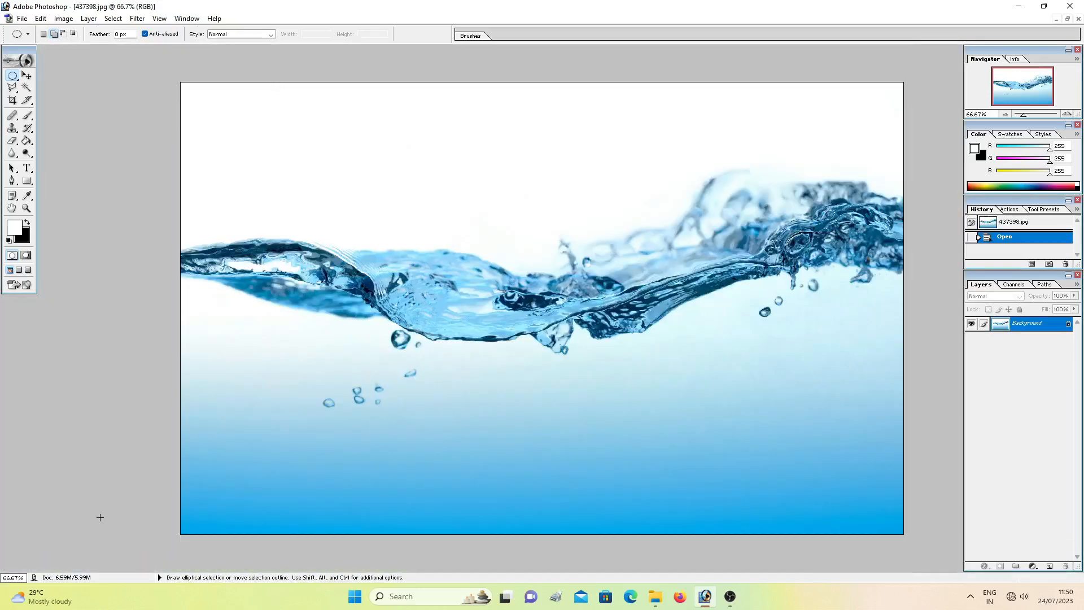
click(1067, 19)
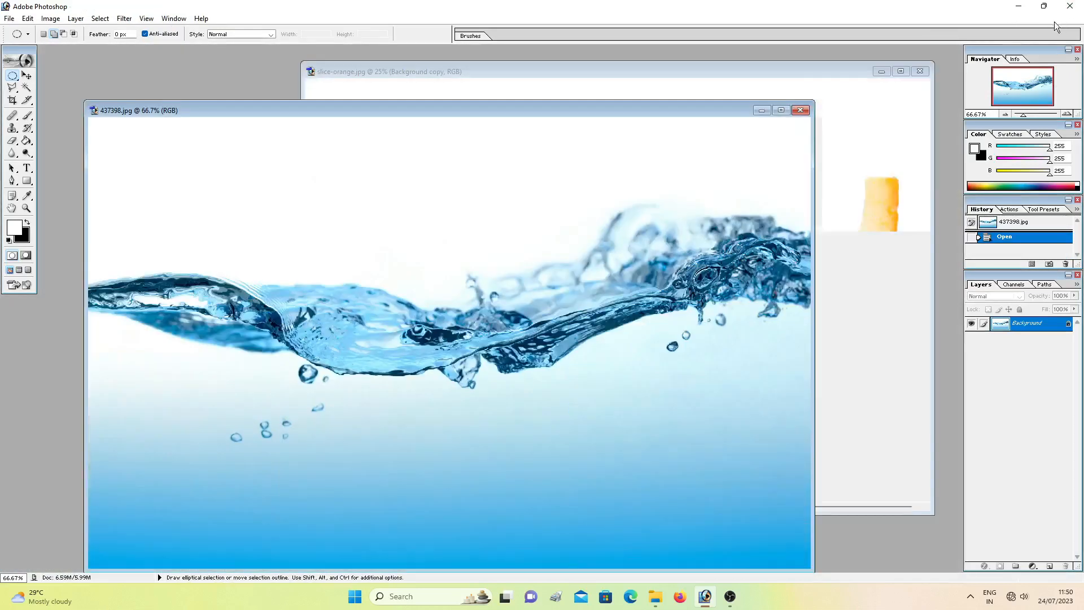
drag(630, 112, 252, 51)
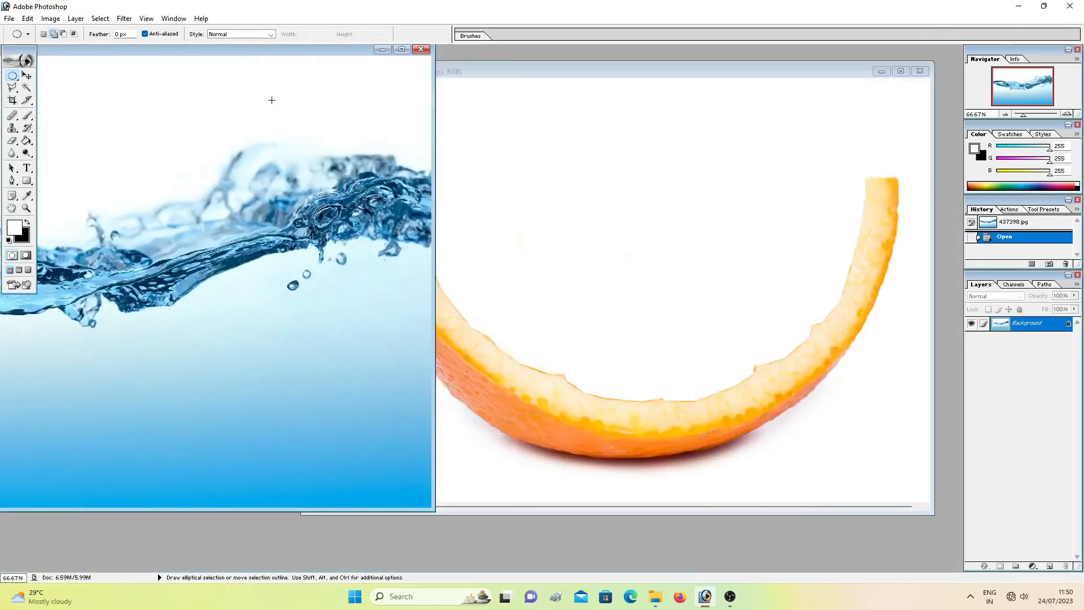
key(v)
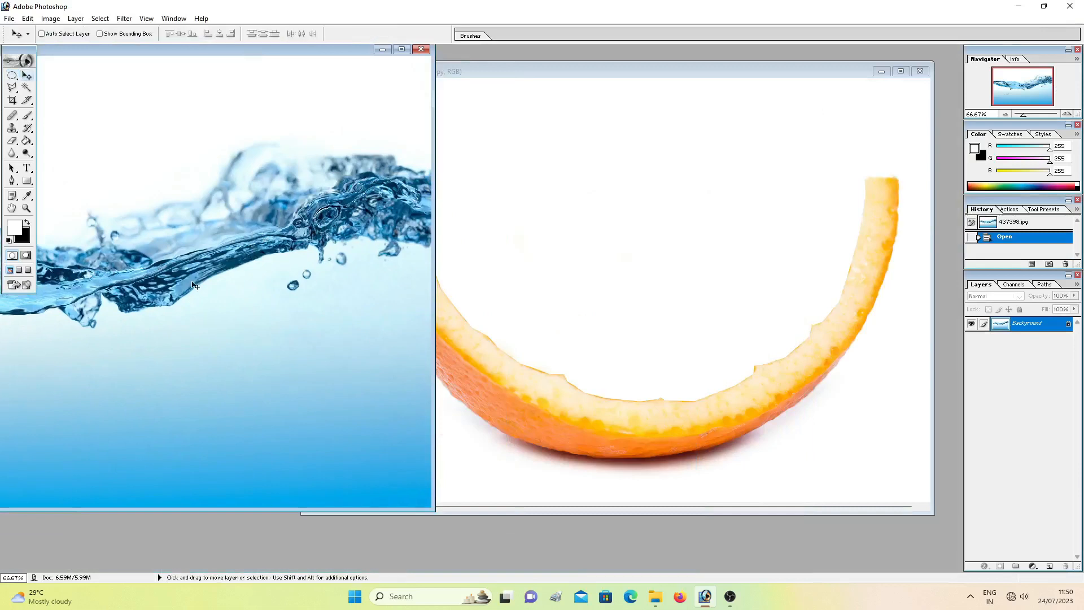
drag(366, 279, 633, 278)
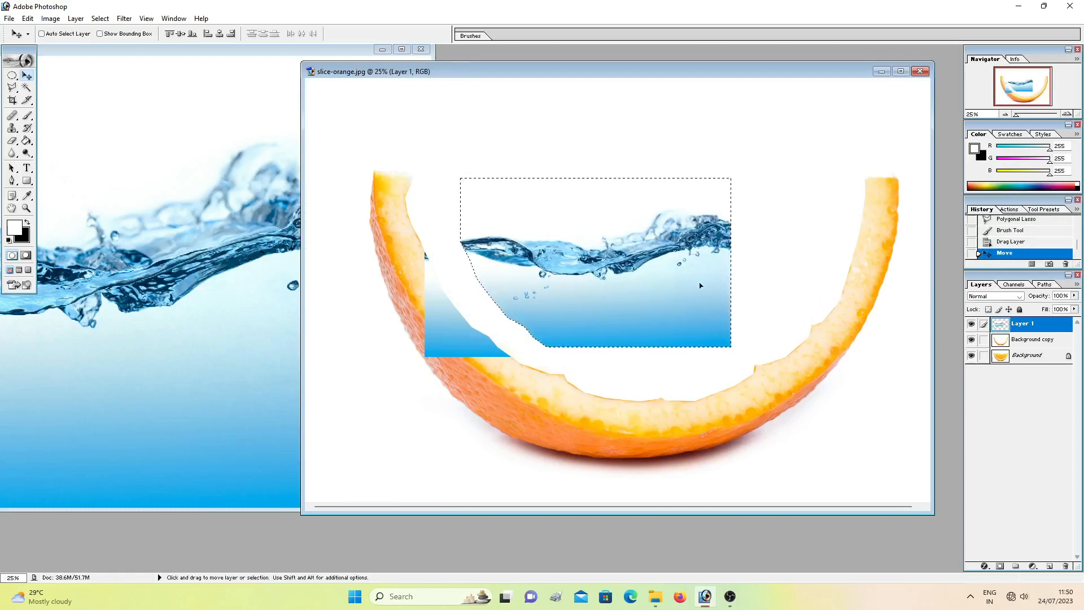
click(1013, 243)
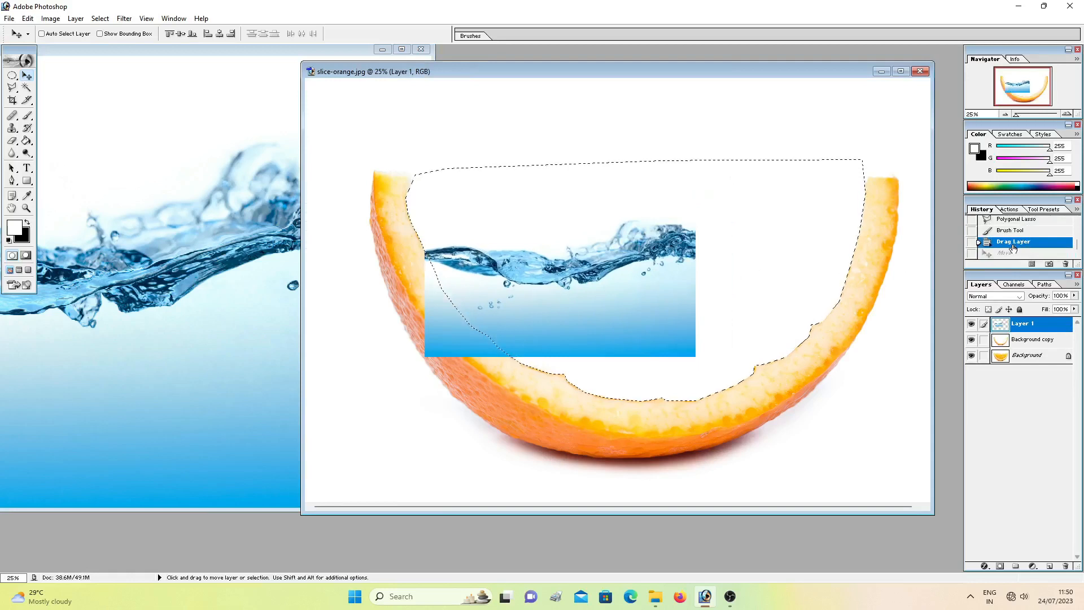
click(1010, 230)
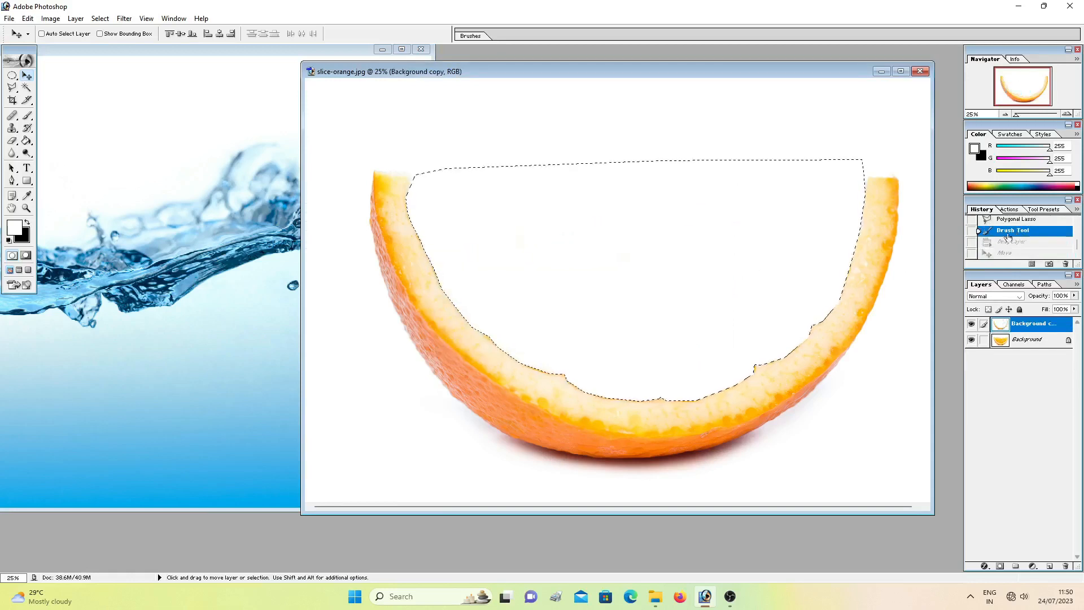
click(183, 241)
drag(369, 292, 703, 314)
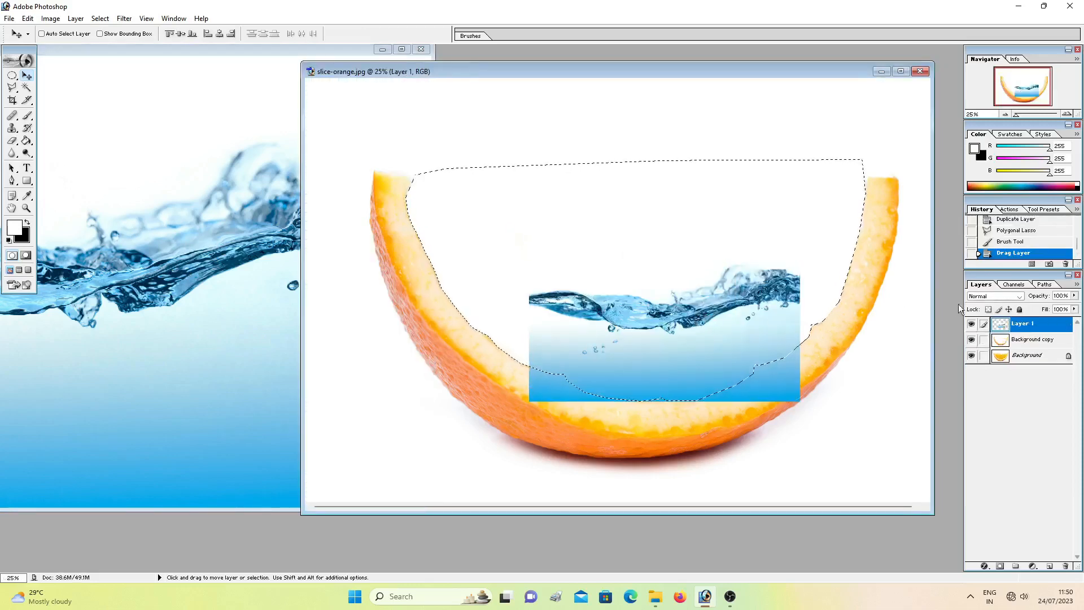
click(1007, 242)
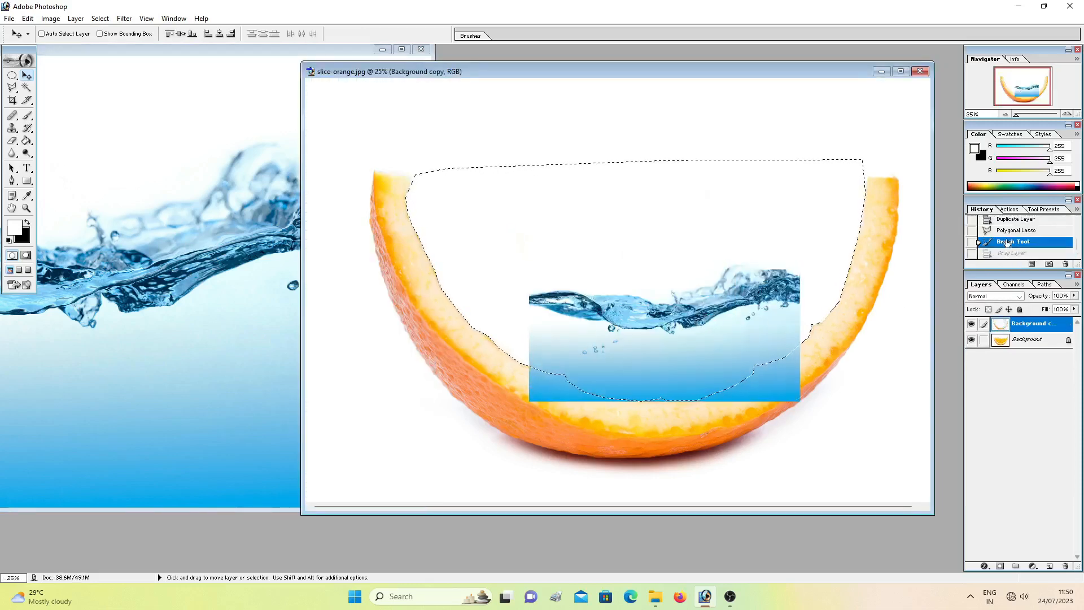
click(1007, 231)
click(1010, 243)
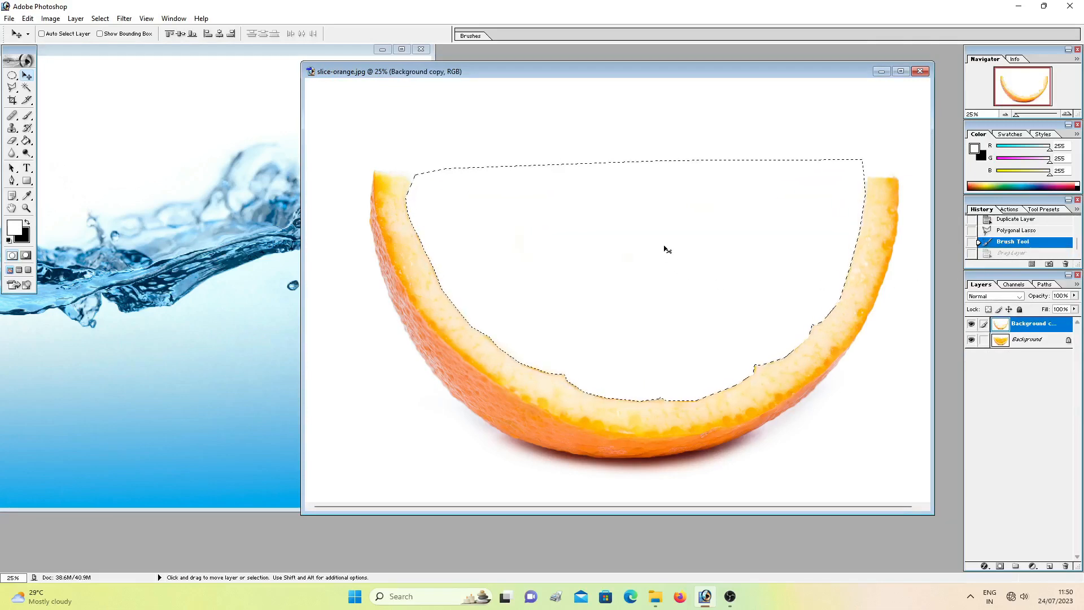
Merge the Background copy layer down into the Background and clear the selection inside the rind
key(ctrl+e)
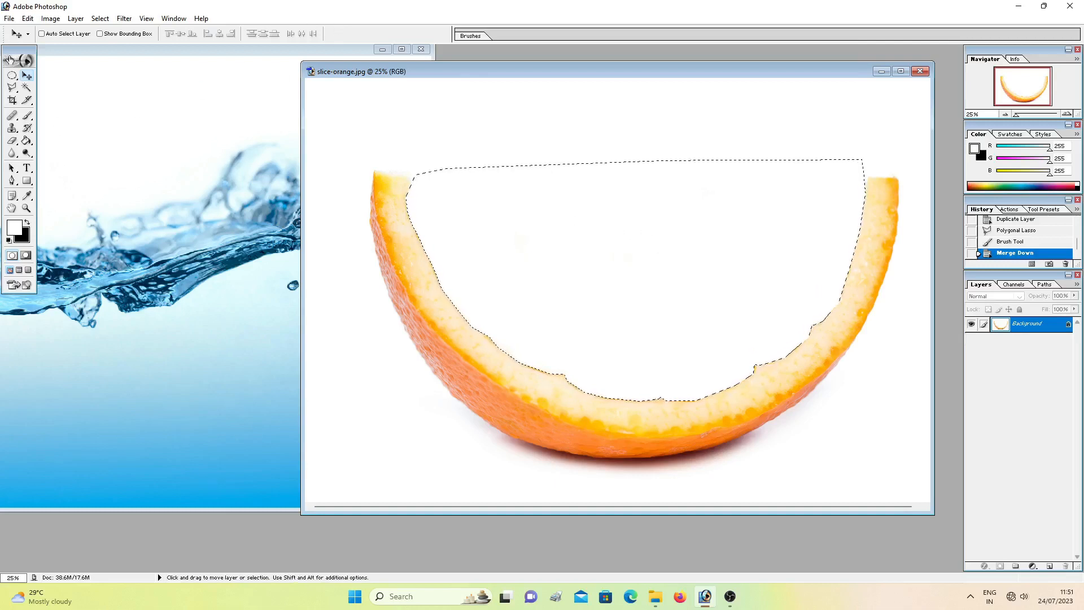
key(m)
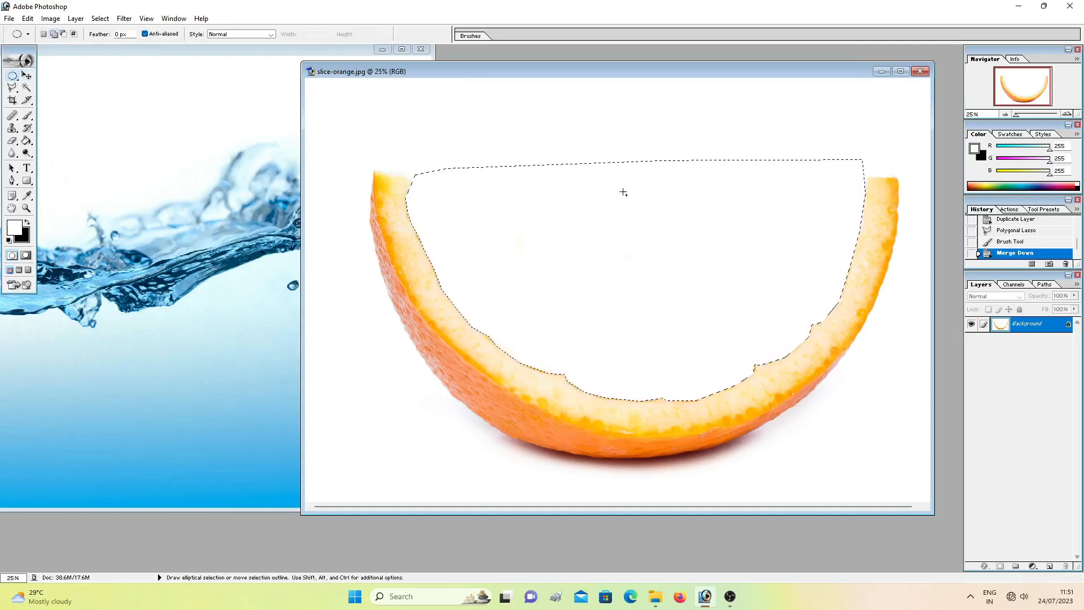
click(623, 192)
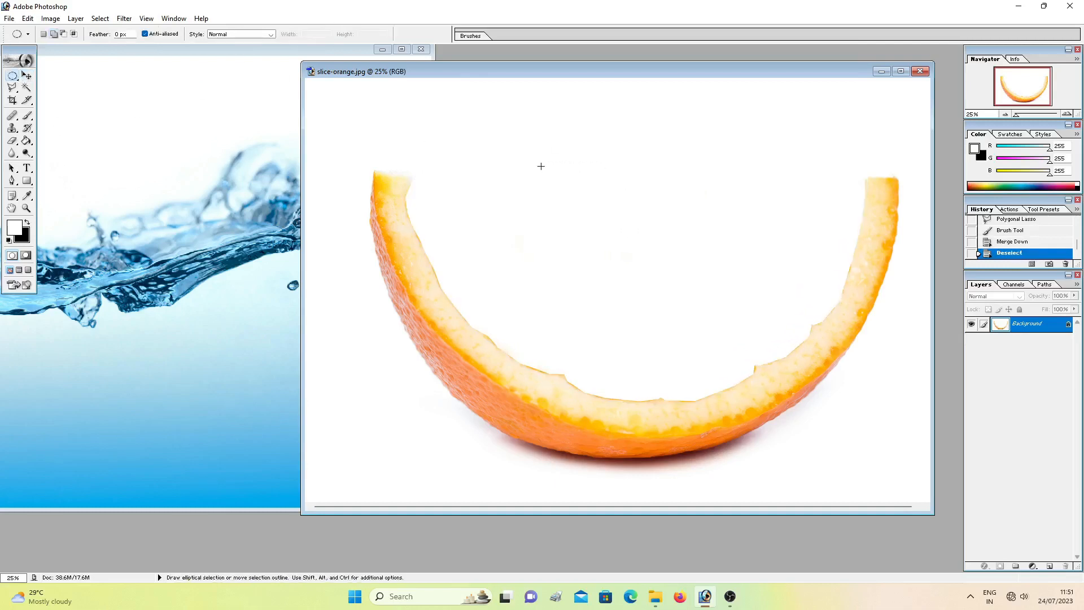
Copy the water image into slice-orange.jpg as a new layer over the hollowed slice, and maximize that document
click(162, 74)
key(v)
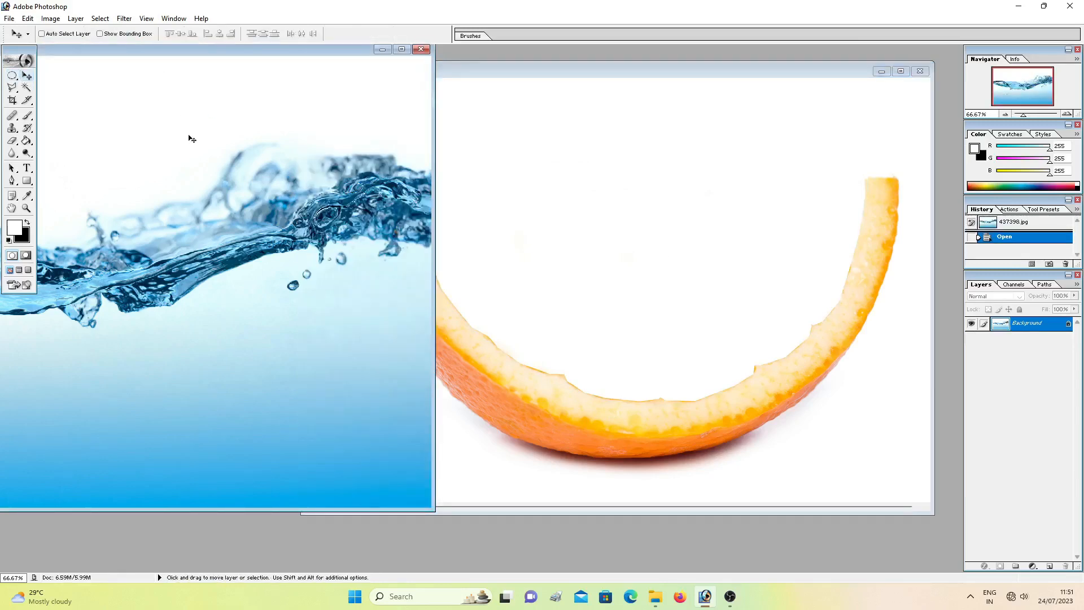
drag(172, 197, 585, 260)
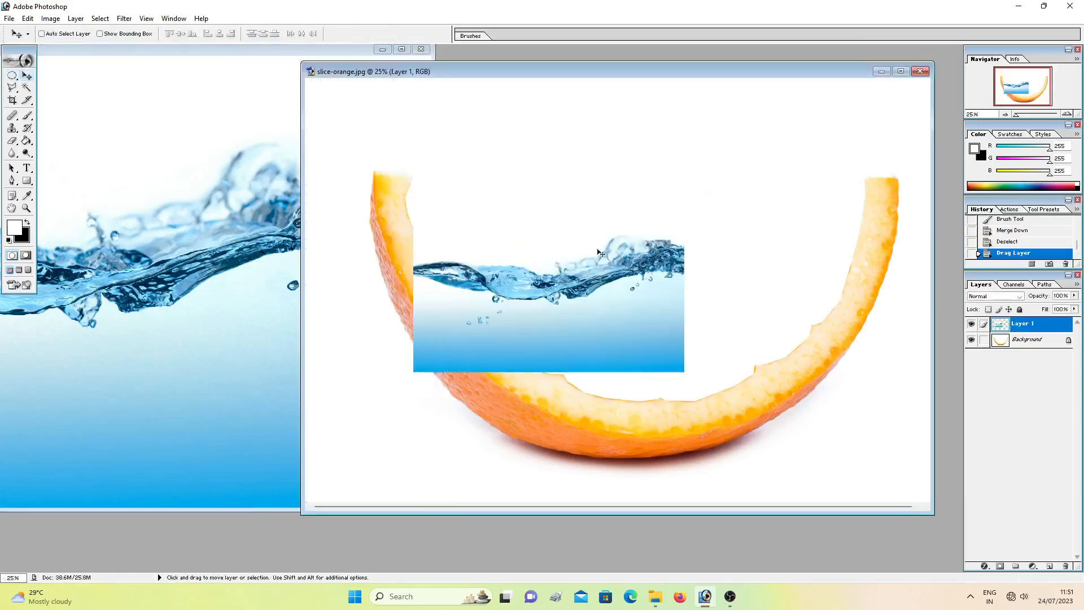
click(900, 72)
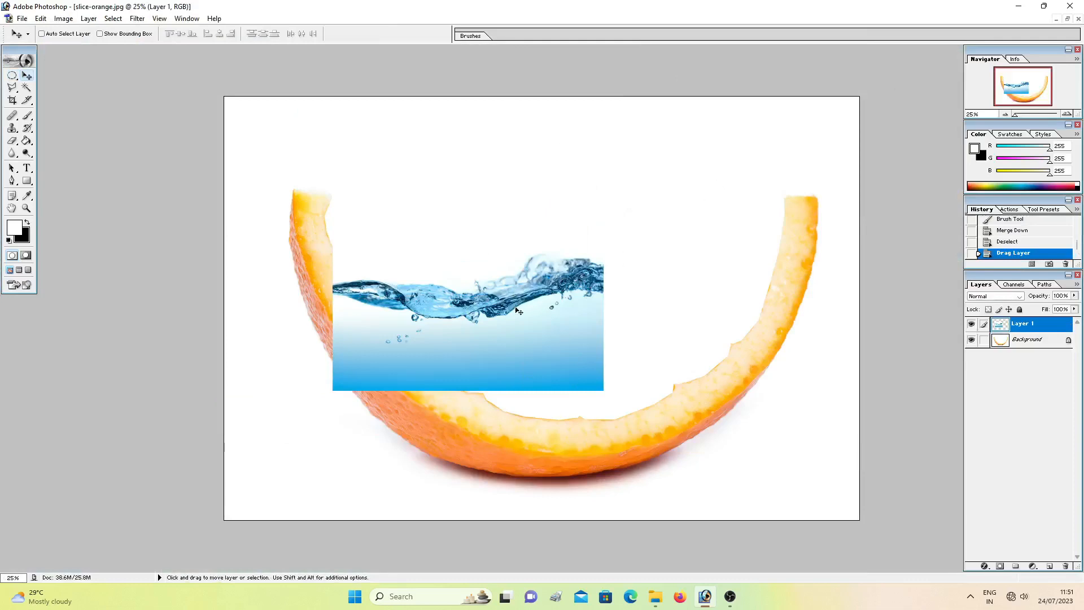
Free-transform the water layer to about 179% width and 192% height, rotate it 4°, and position its waterline between the rind's upper ends
key(m)
right_click(508, 279)
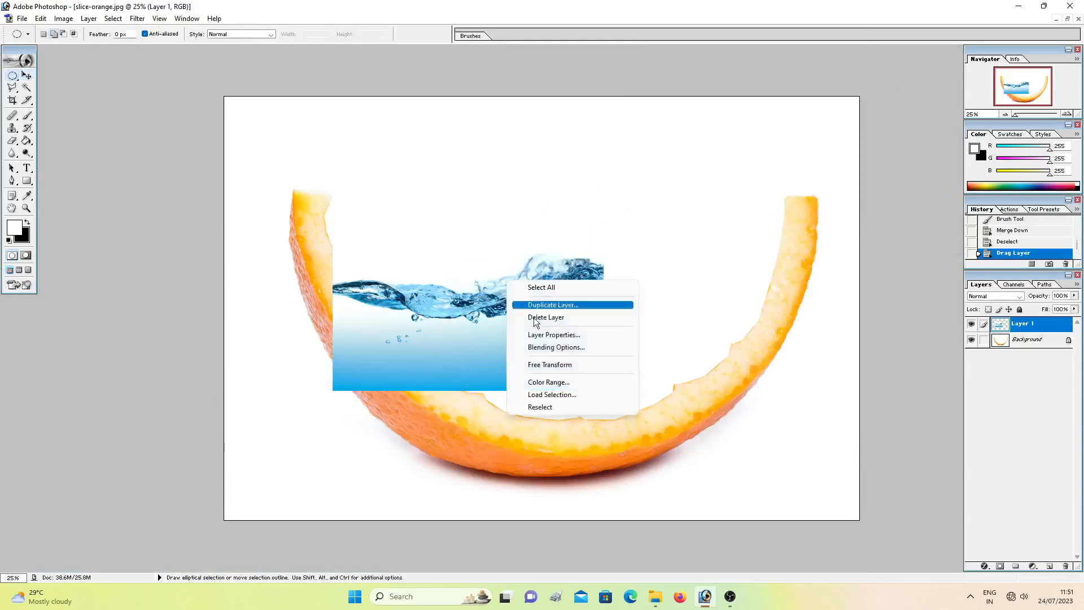
click(542, 361)
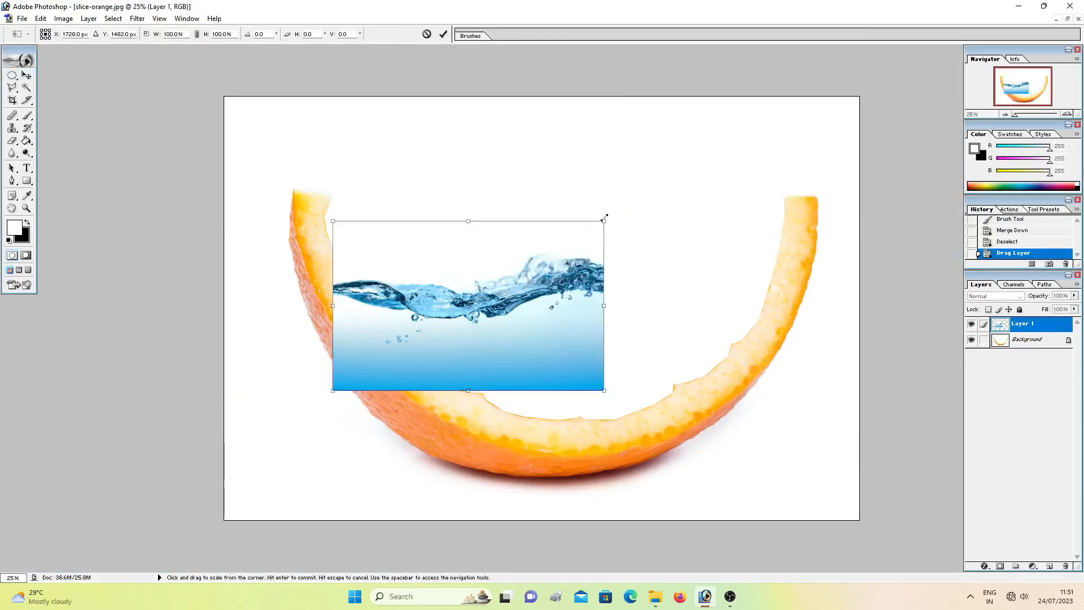
drag(604, 219, 784, 100)
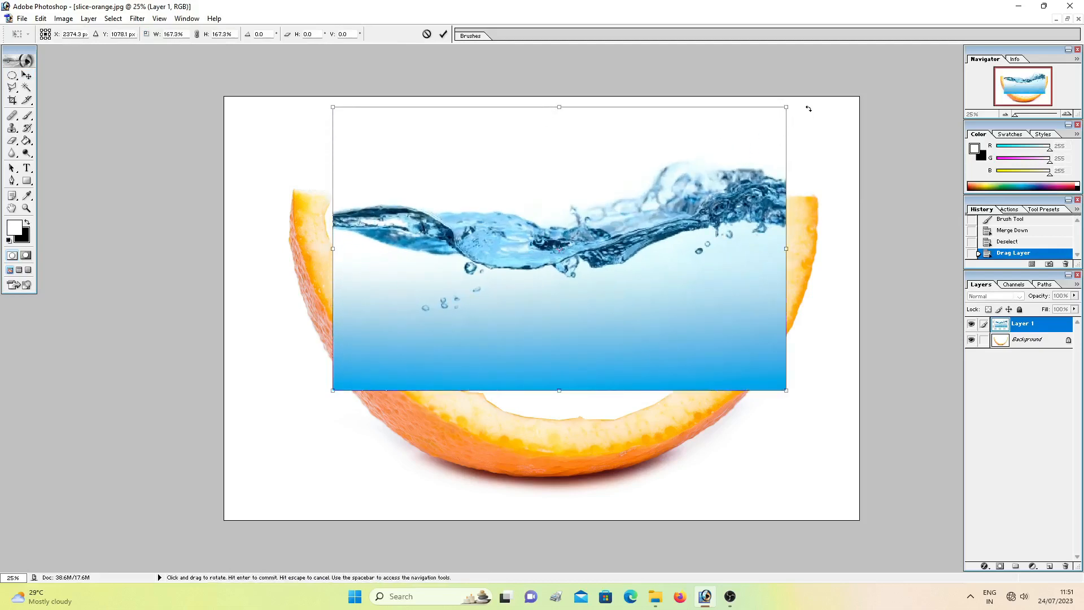
drag(802, 103, 800, 113)
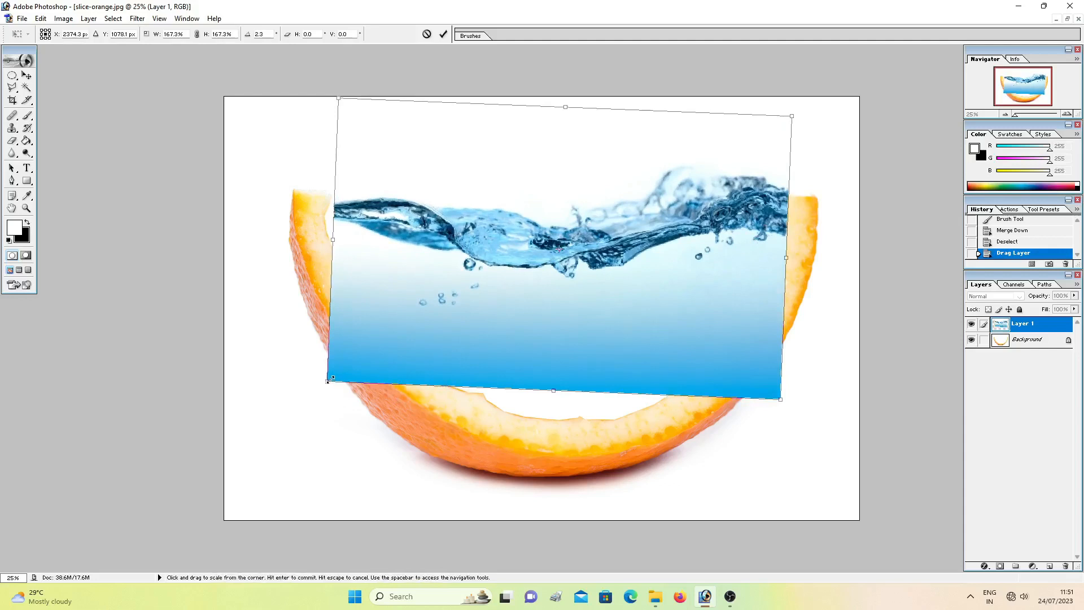
drag(331, 378, 296, 420)
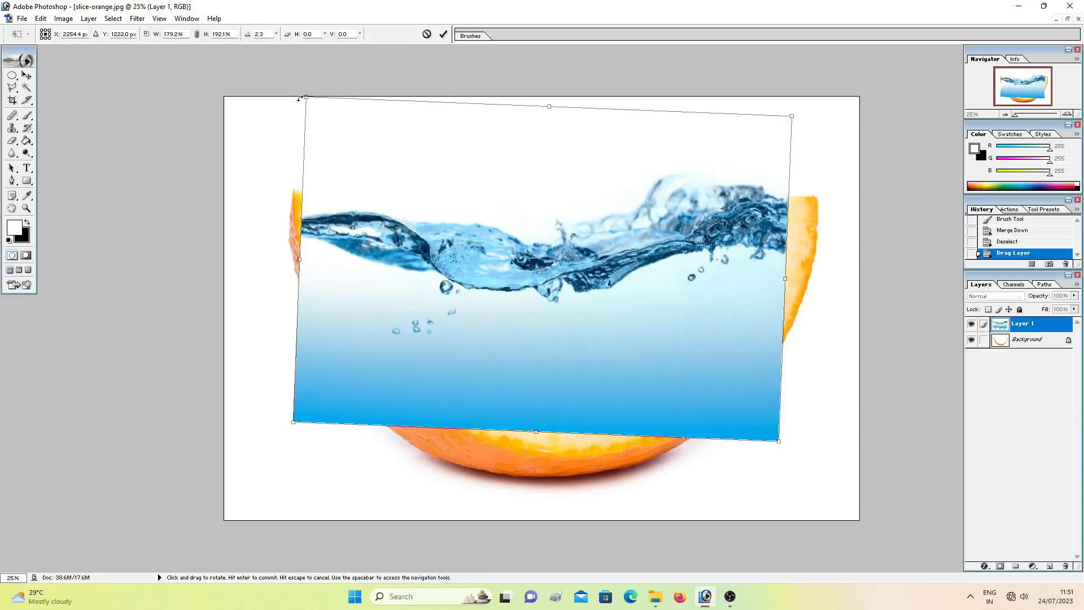
drag(299, 99, 299, 88)
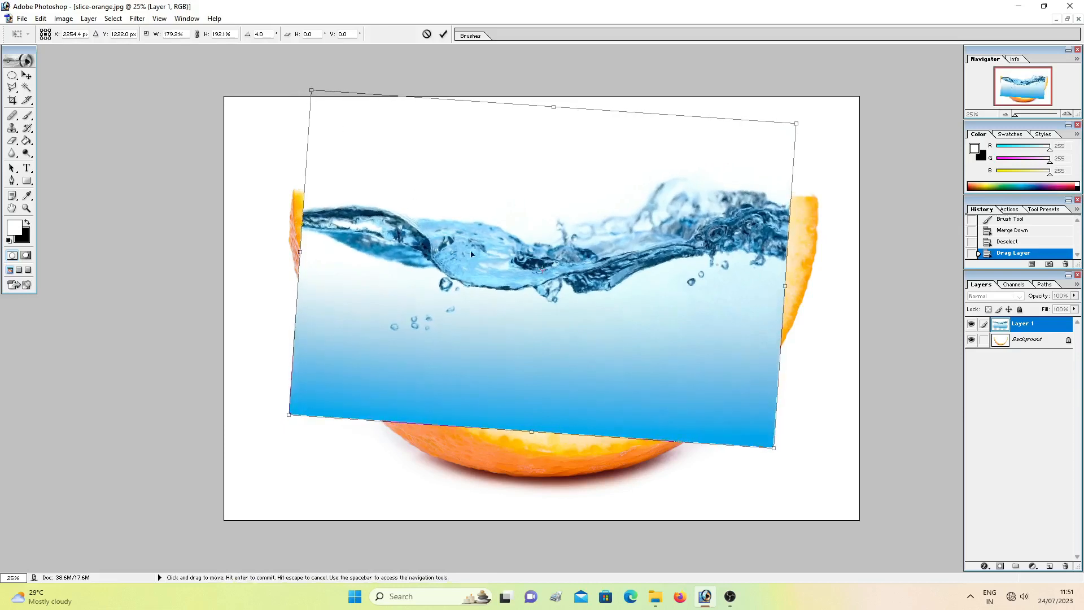
drag(480, 257, 478, 250)
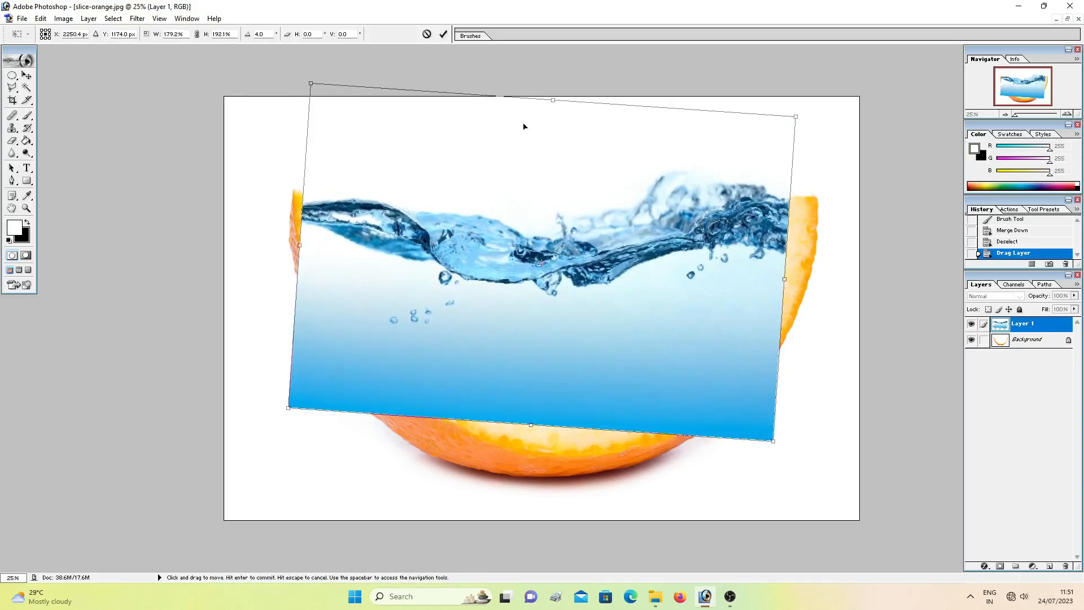
click(443, 35)
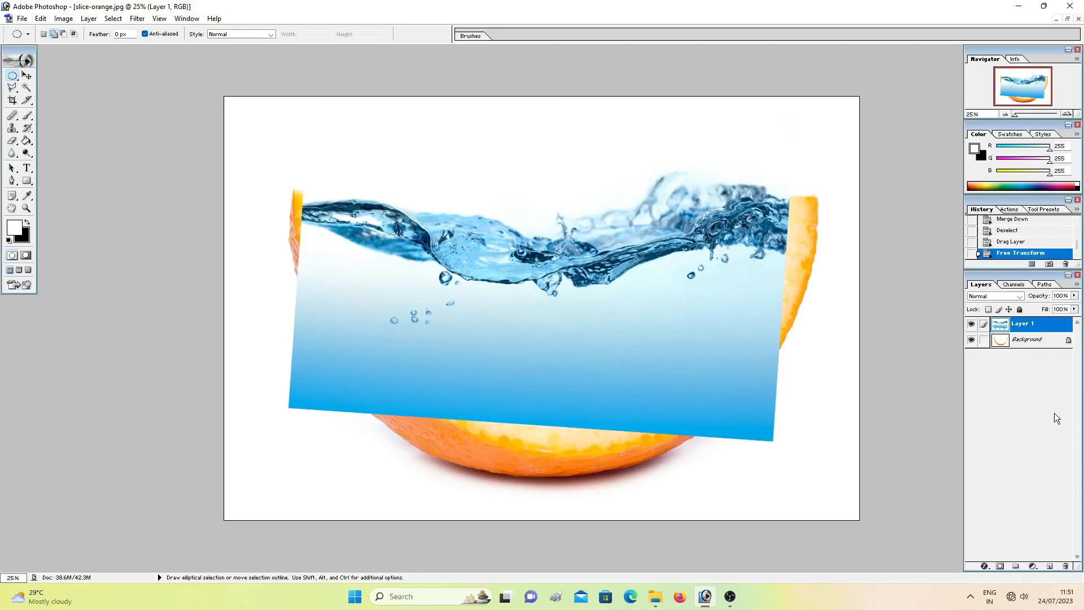
Lower the water layer's fill to 40% and trace the rind's inner edge from end to end with the Polygonal Lasso
click(1073, 309)
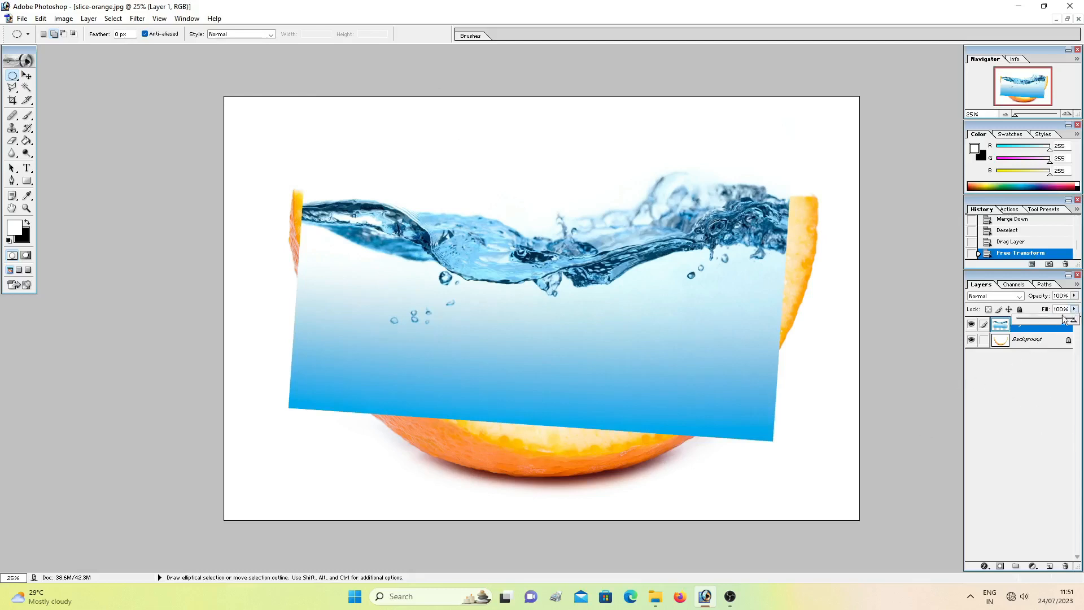
drag(1059, 323, 1040, 322)
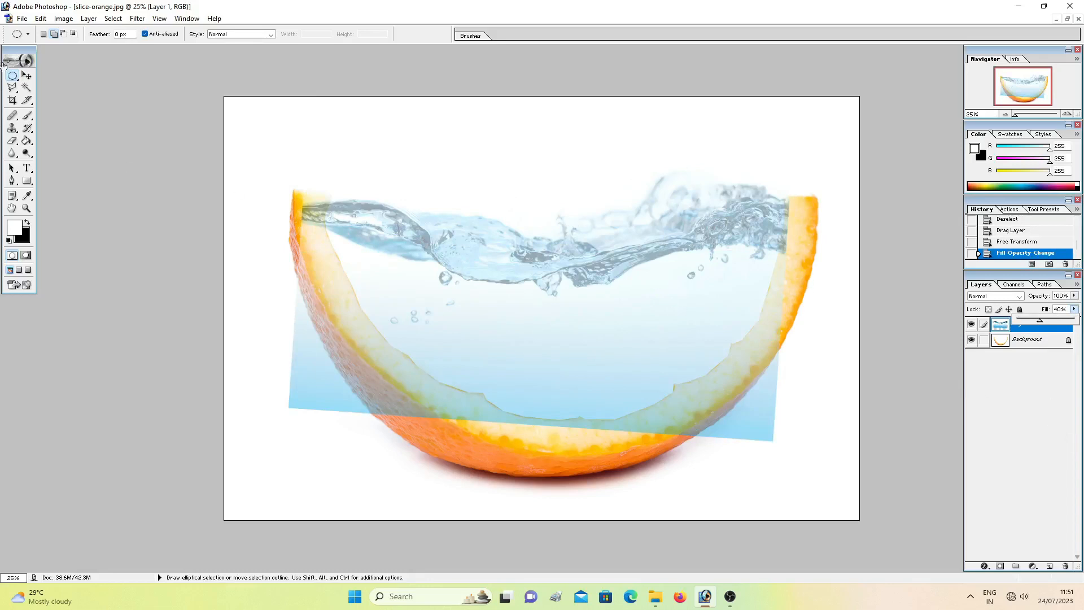
click(11, 87)
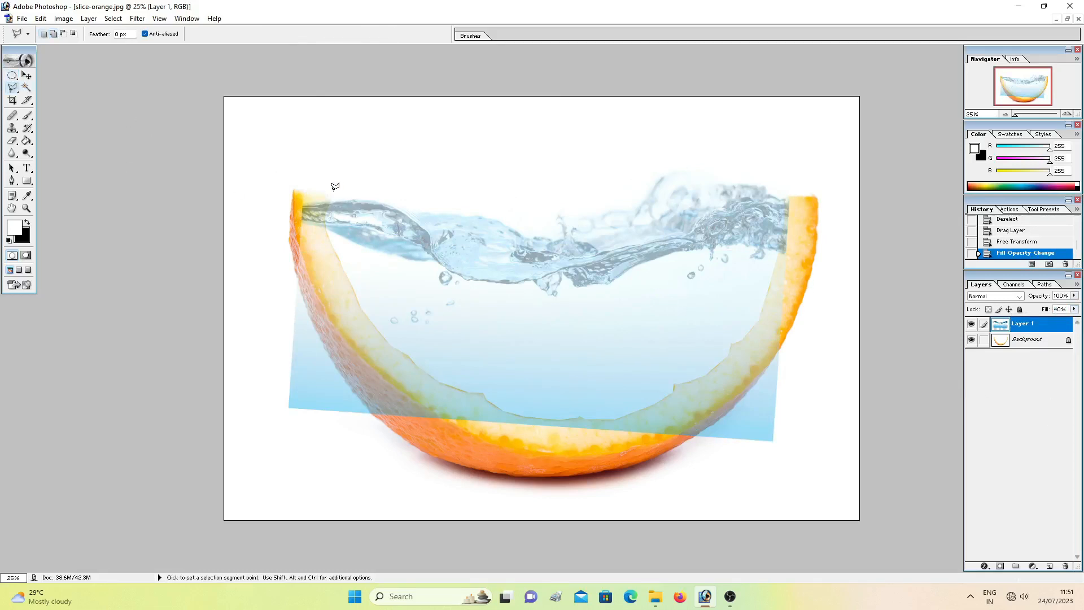
key(ctrl+plus)
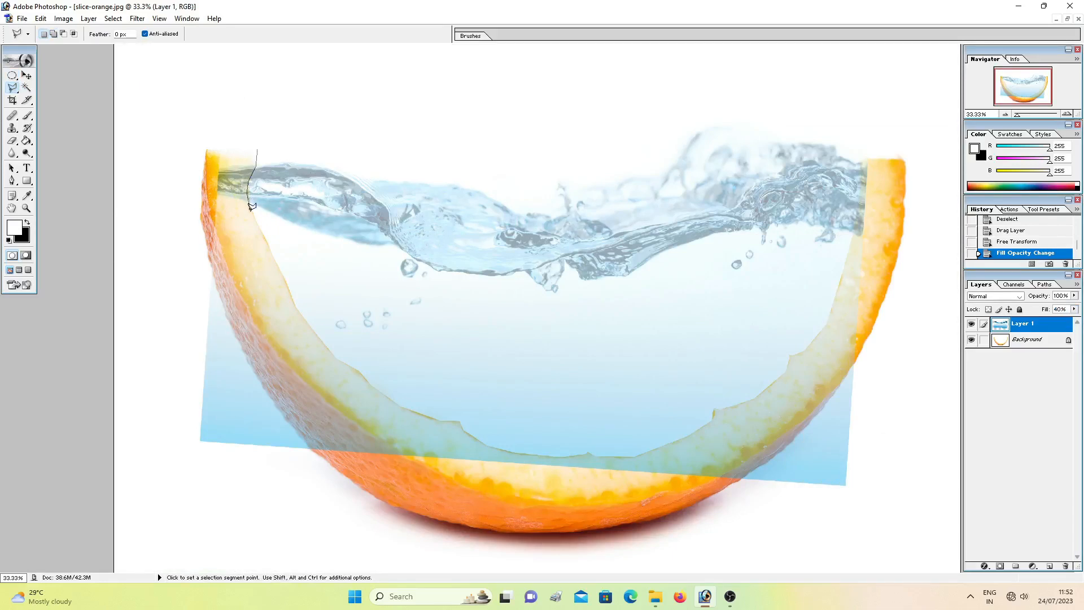
drag(252, 213, 269, 242)
click(296, 306)
click(333, 356)
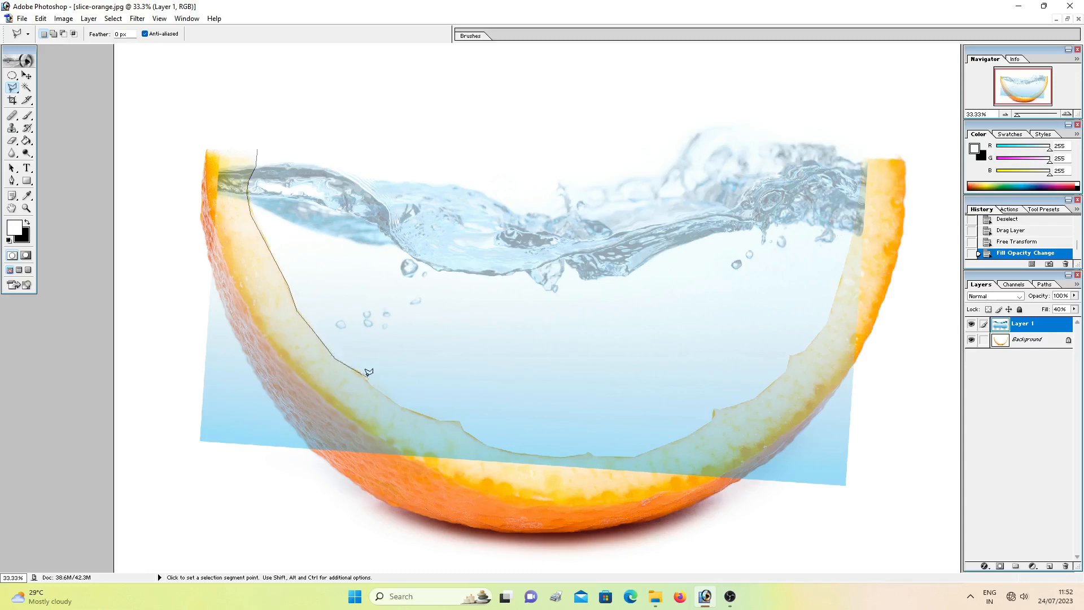
click(390, 398)
click(427, 416)
click(464, 432)
click(551, 455)
click(594, 455)
click(633, 455)
click(675, 439)
click(727, 407)
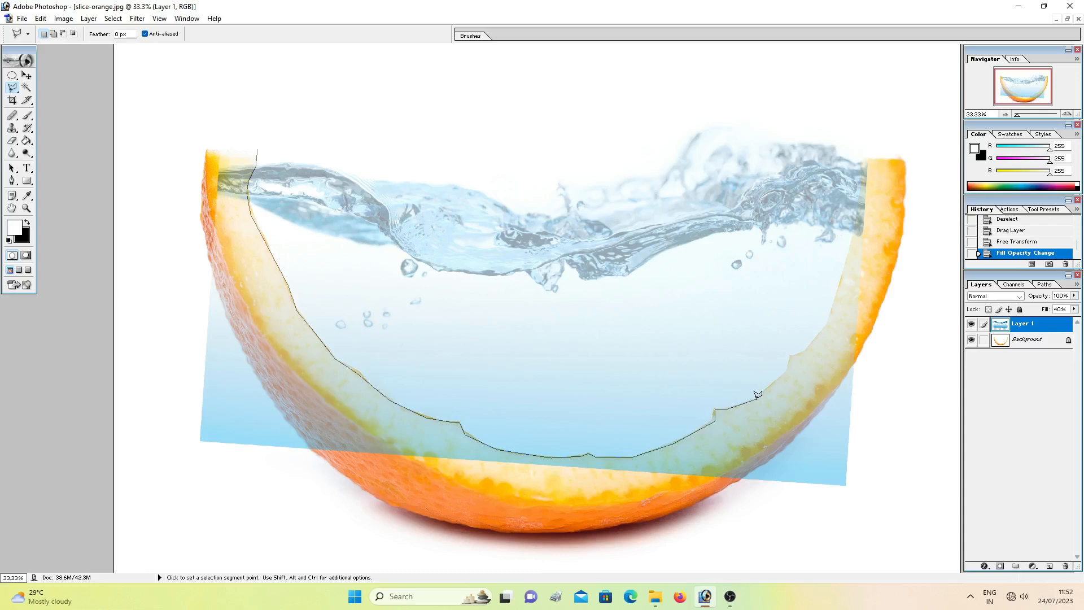
click(756, 396)
click(832, 313)
click(859, 214)
click(864, 115)
Close the lasso outline loosely around the outside of the orange, selecting the rind and the excess water area
click(932, 141)
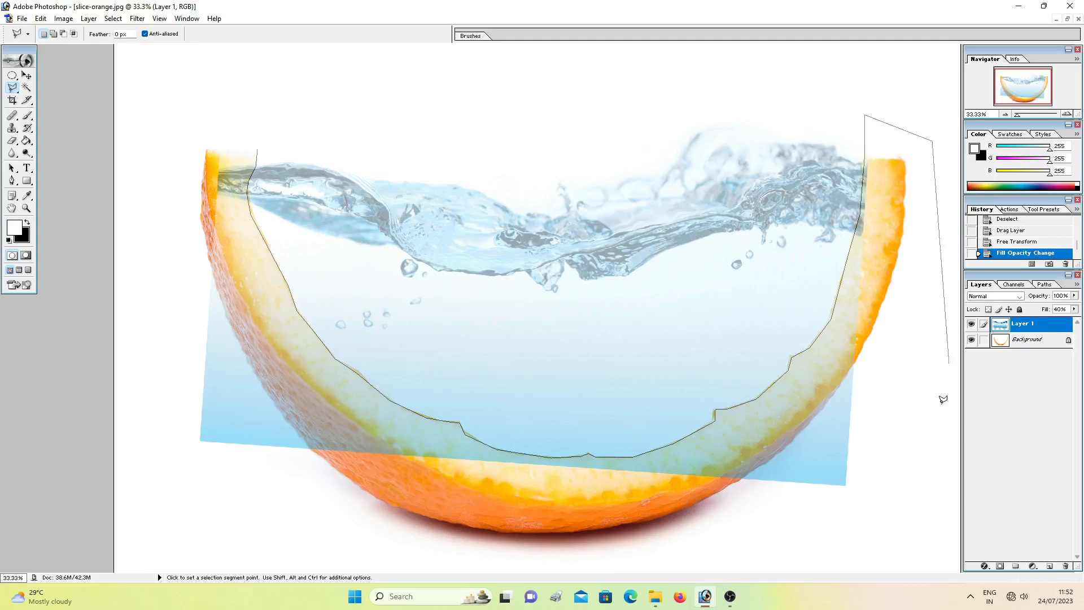
click(932, 428)
click(883, 532)
click(626, 538)
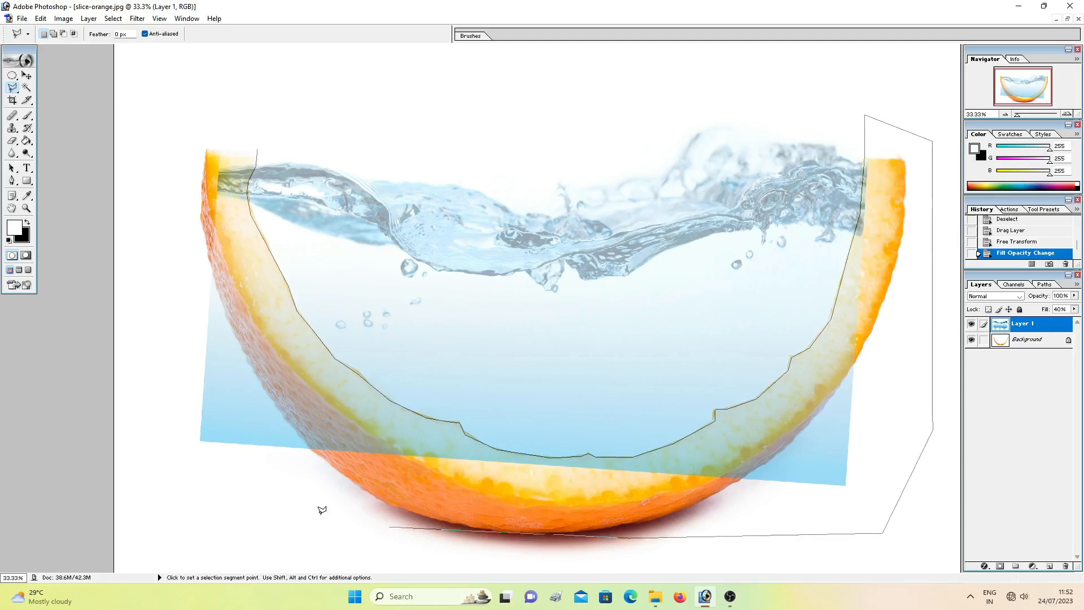
click(233, 503)
click(133, 385)
click(158, 169)
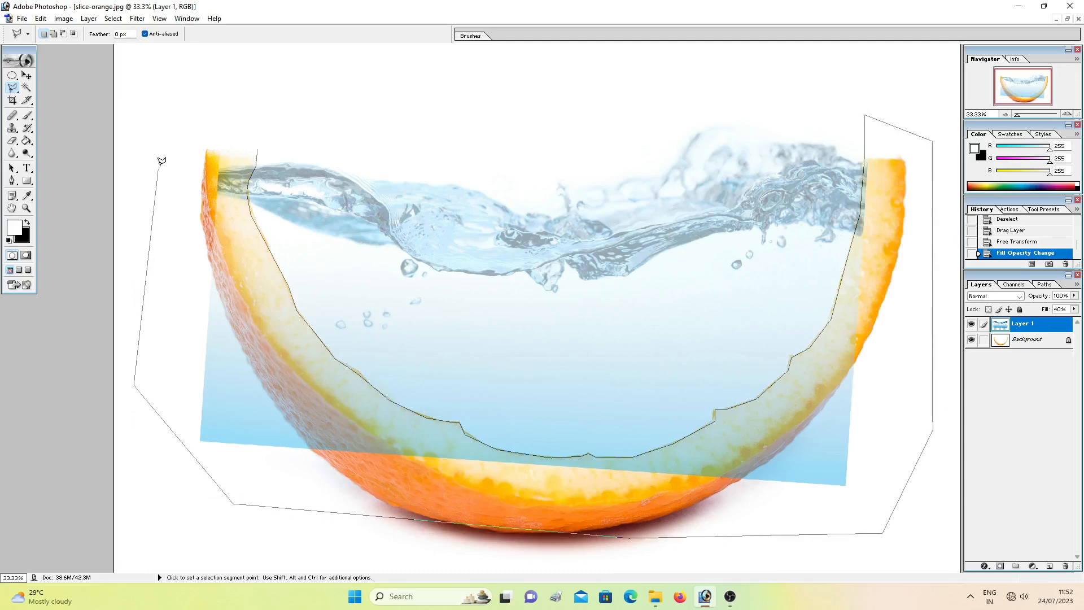
click(212, 112)
click(262, 114)
click(260, 146)
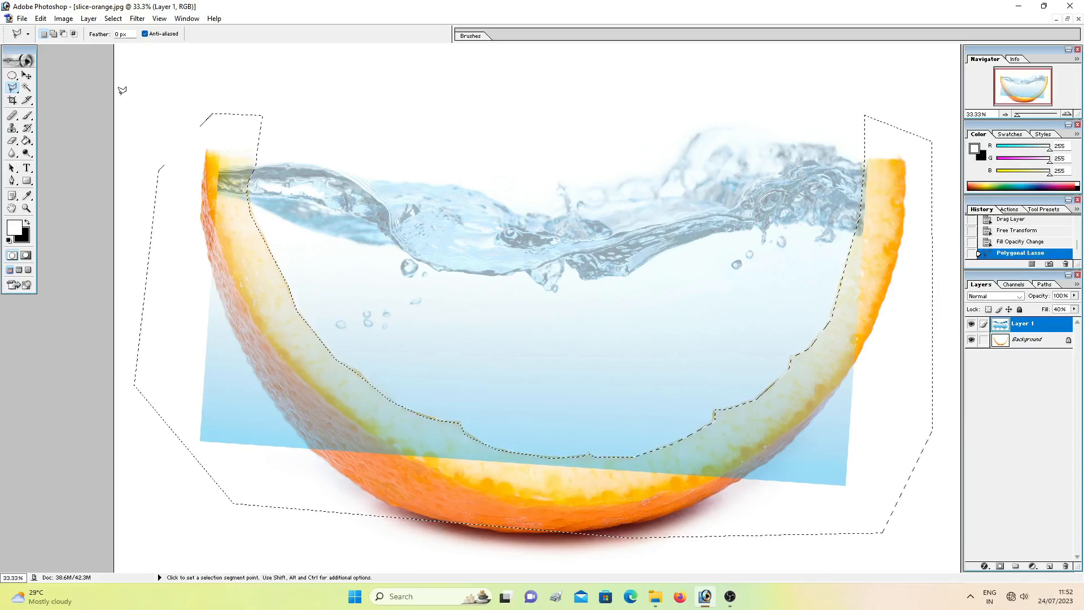
Erase the water layer inside the selection with the Eraser at 100% opacity, clearing the whole rind
click(28, 117)
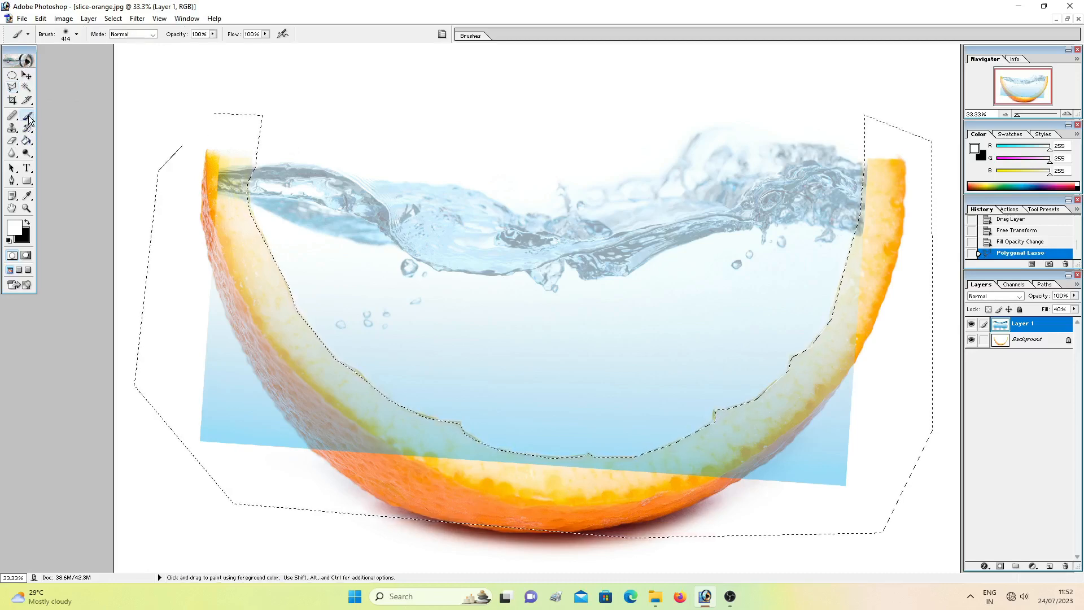
click(13, 142)
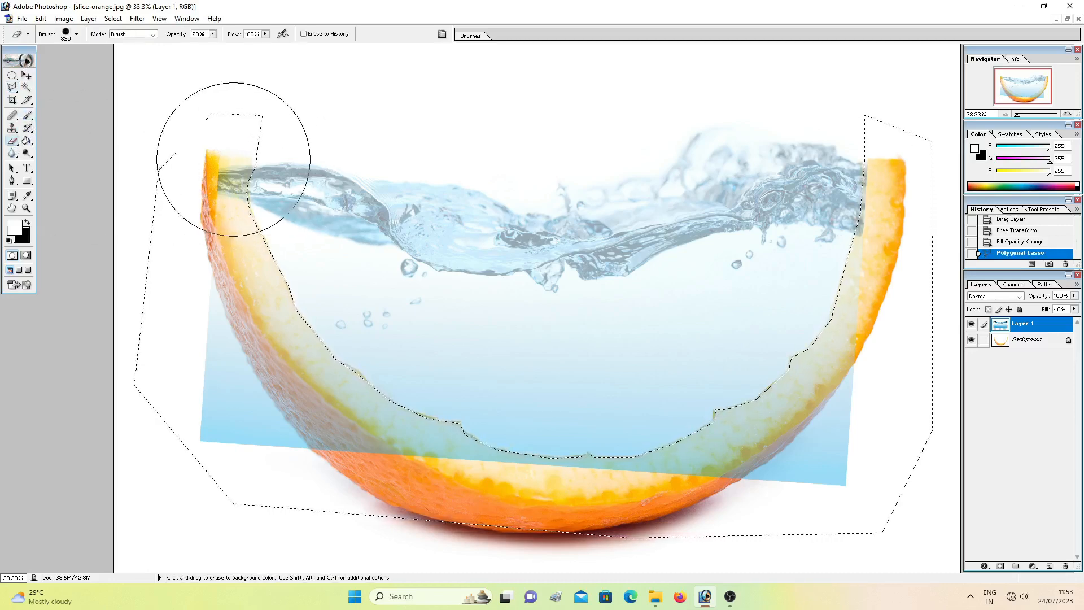
drag(212, 170, 241, 96)
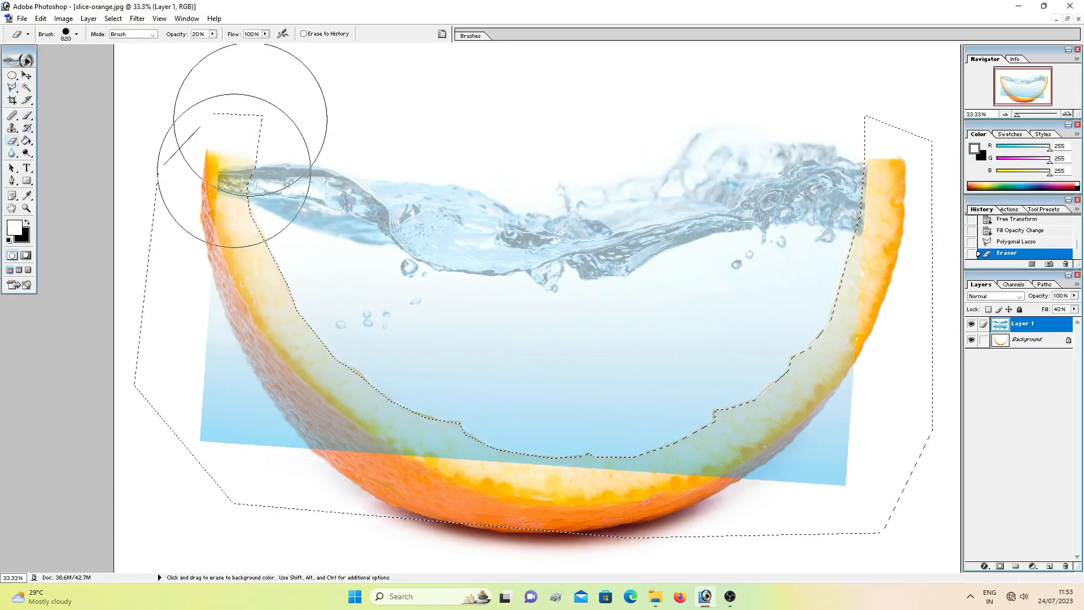
click(214, 35)
drag(219, 43, 262, 46)
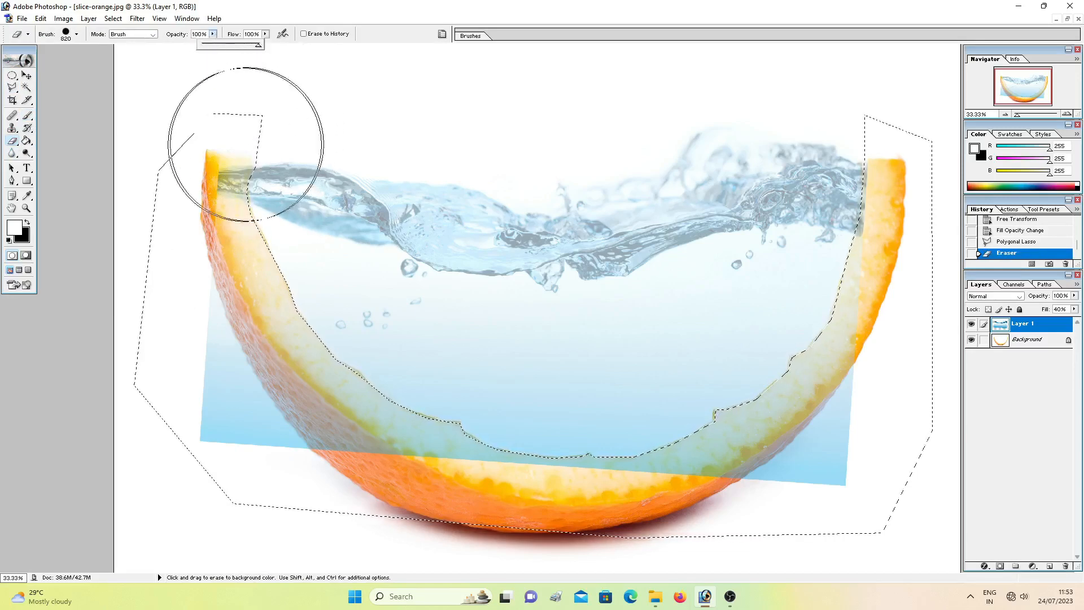
mouse_move(246, 145)
mouse_down()
mouse_move(220, 158)
mouse_move(238, 243)
mouse_move(210, 189)
mouse_move(233, 314)
mouse_up()
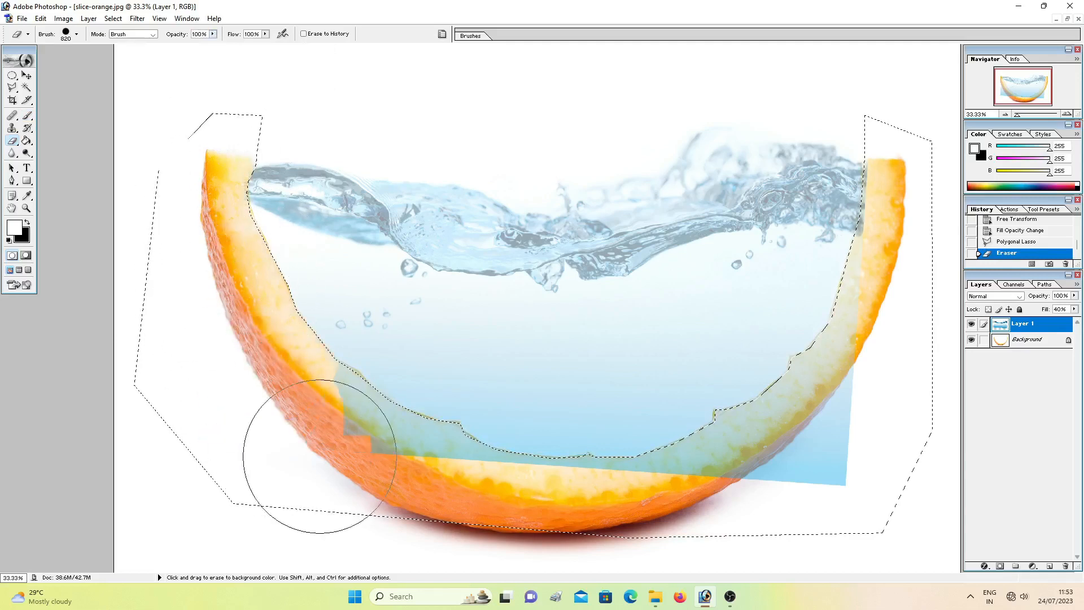
mouse_move(326, 429)
mouse_down()
mouse_move(387, 399)
mouse_move(721, 429)
mouse_move(861, 334)
mouse_move(862, 164)
mouse_move(847, 116)
mouse_move(818, 121)
mouse_move(822, 135)
mouse_up()
Clear the selection and set the water layer's fill to 100%
key(m)
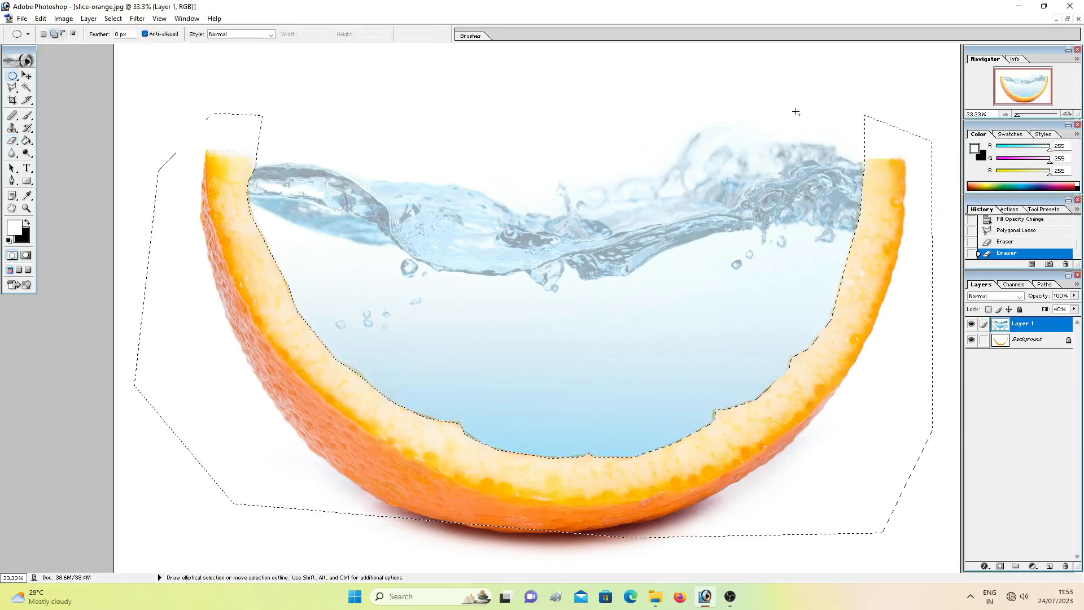
click(796, 112)
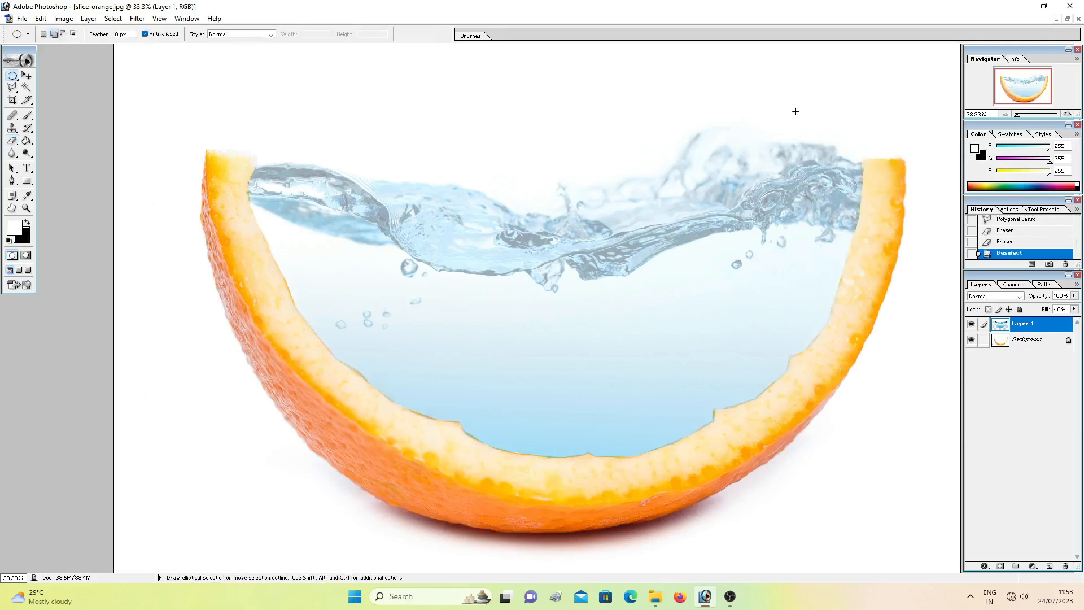
click(1074, 309)
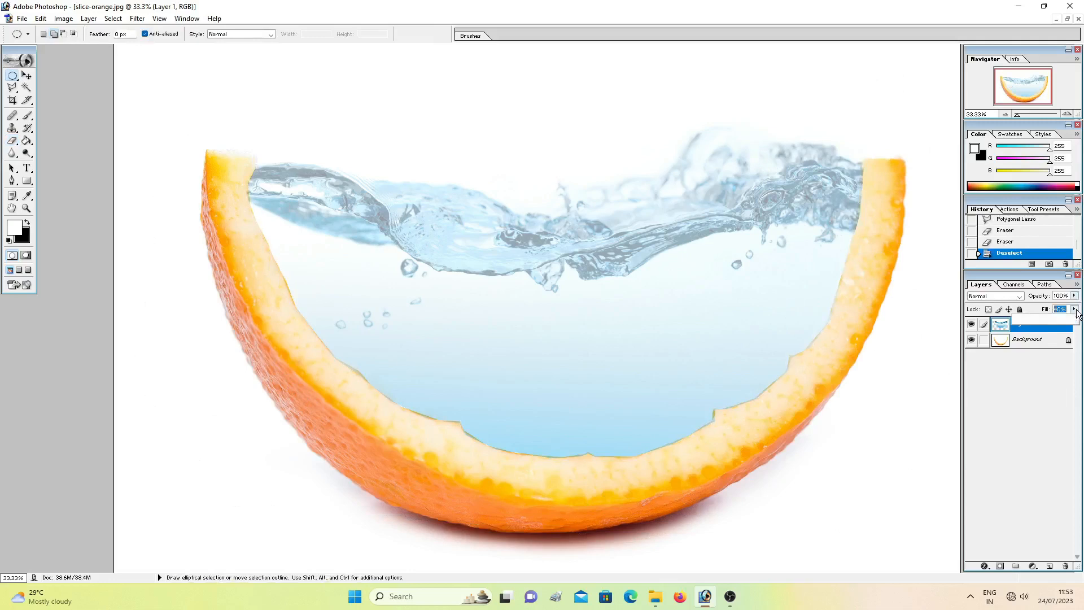
drag(1062, 322, 1082, 320)
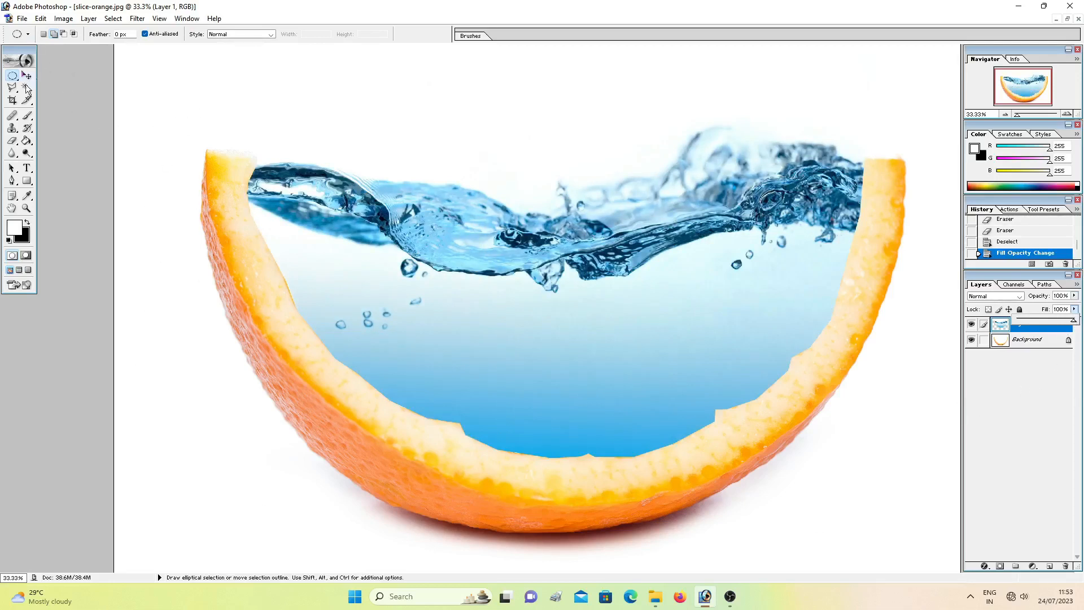
Try softening the water's edge along the left part of the rind with the Eraser at 10% opacity
click(11, 140)
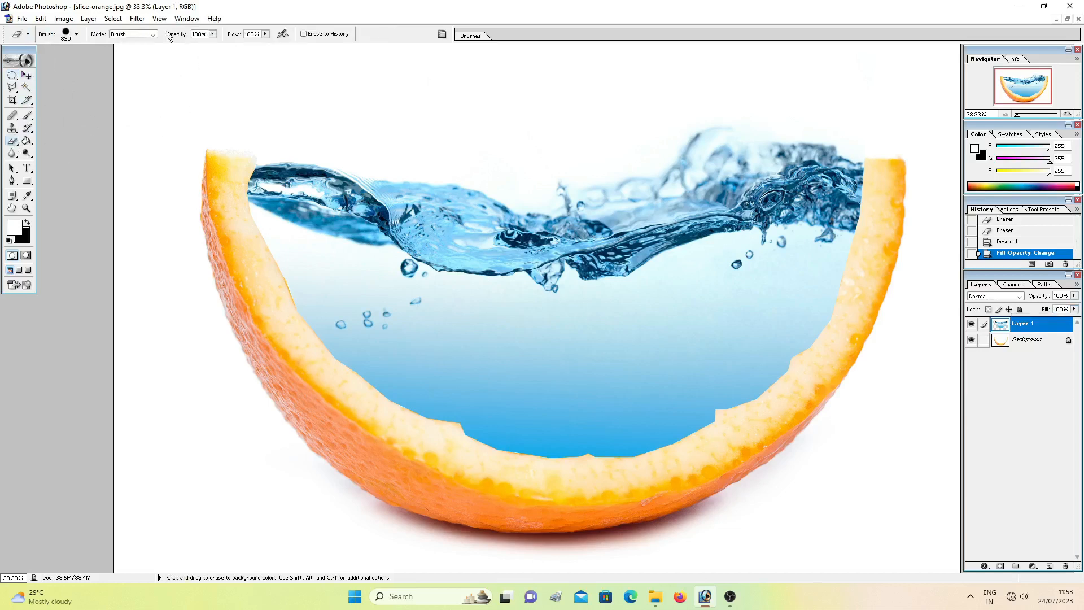
click(214, 34)
drag(171, 45, 162, 46)
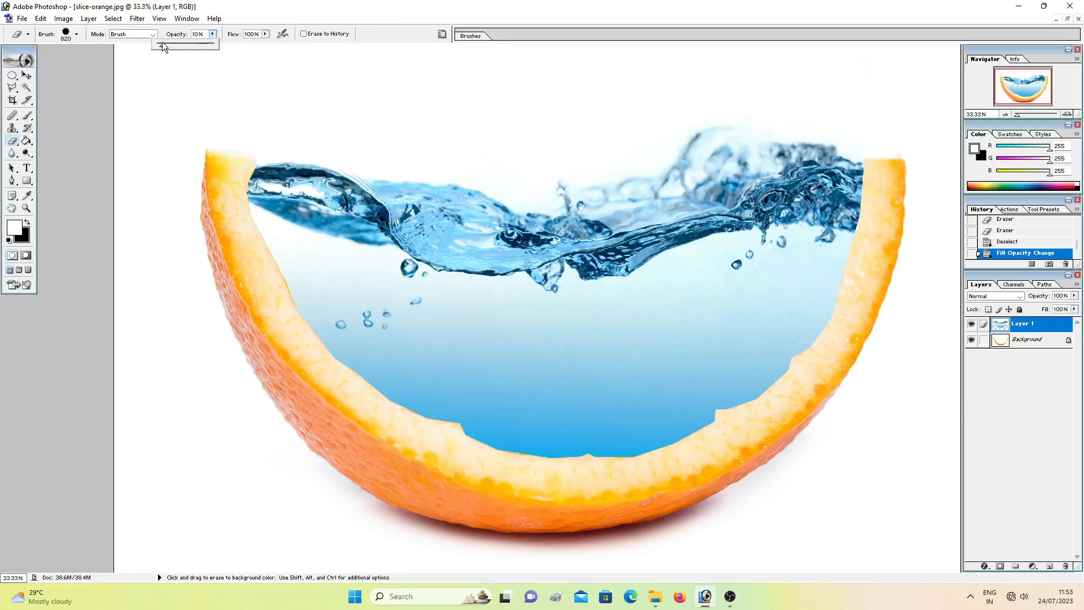
click(212, 193)
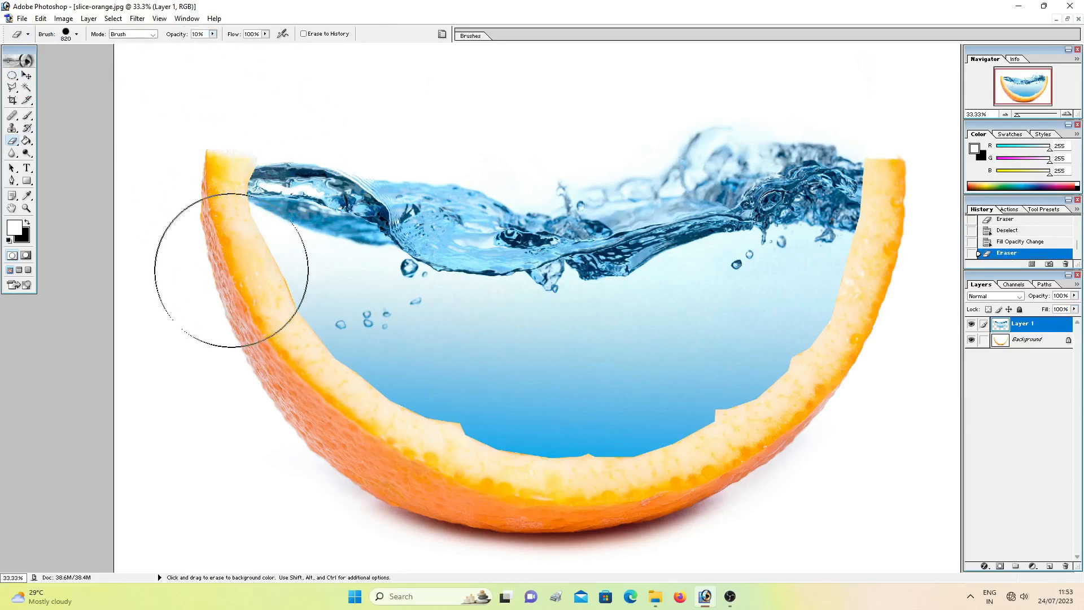
click(233, 272)
click(247, 311)
click(259, 334)
click(277, 356)
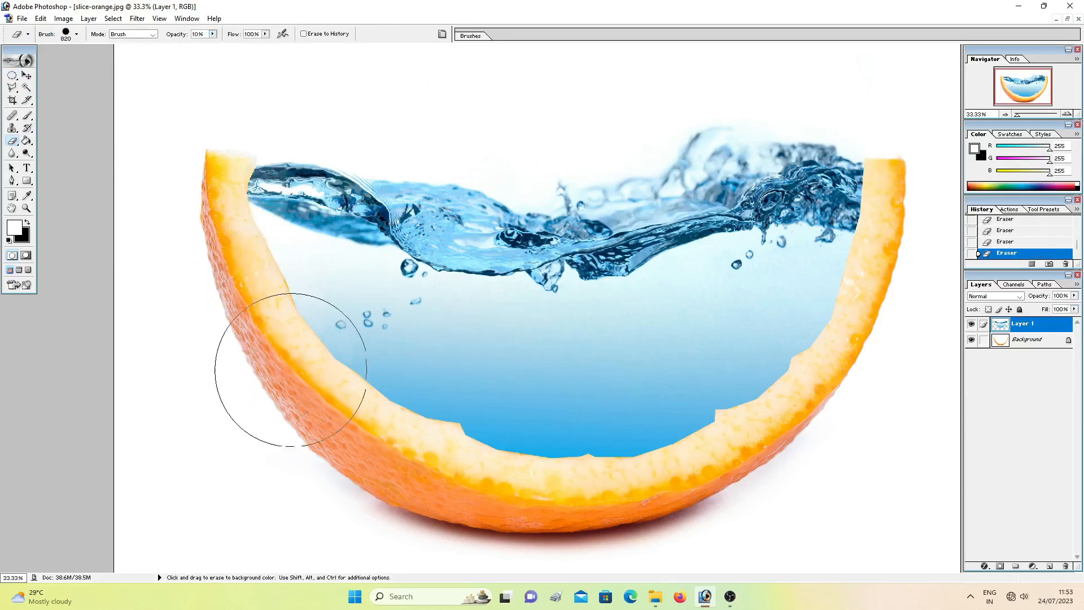
click(306, 377)
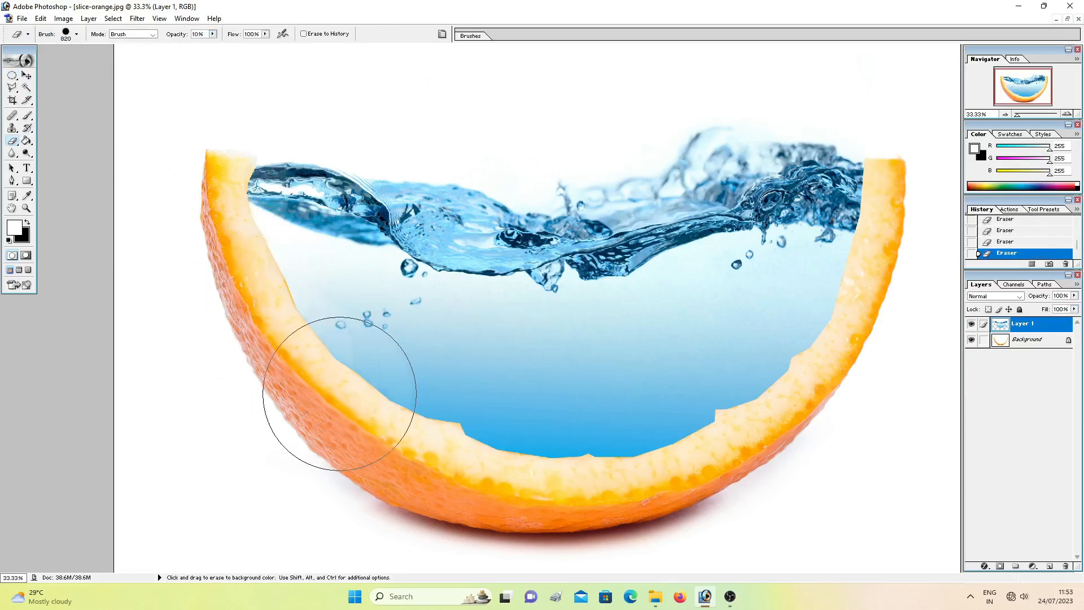
Undo the faint eraser strokes by returning the history to the Fill Opacity Change state
click(1025, 241)
click(1020, 231)
click(1007, 224)
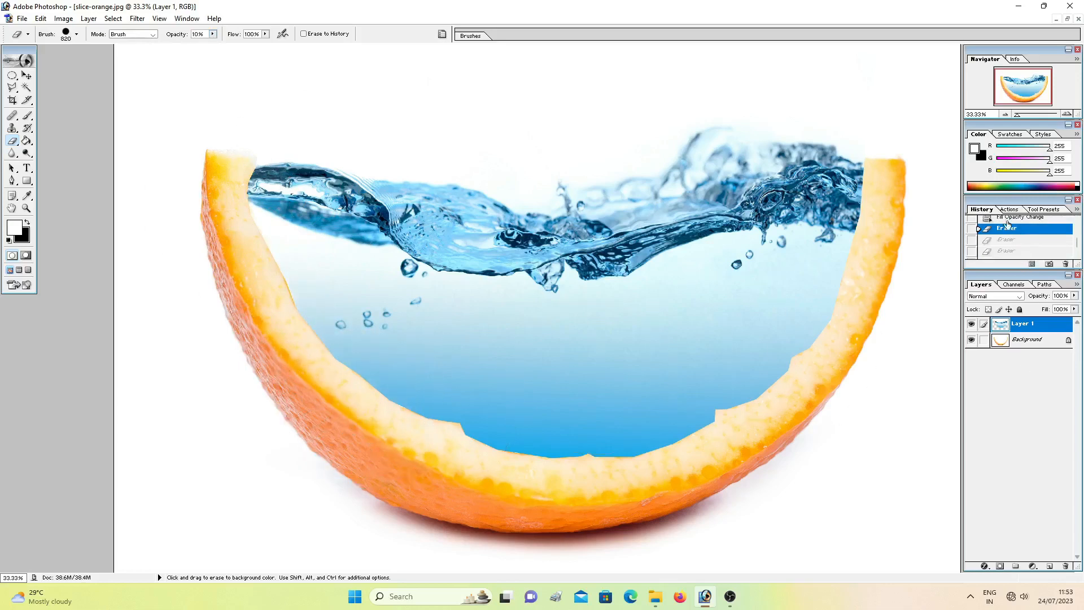
click(1005, 220)
scroll(1006, 235, up, 1)
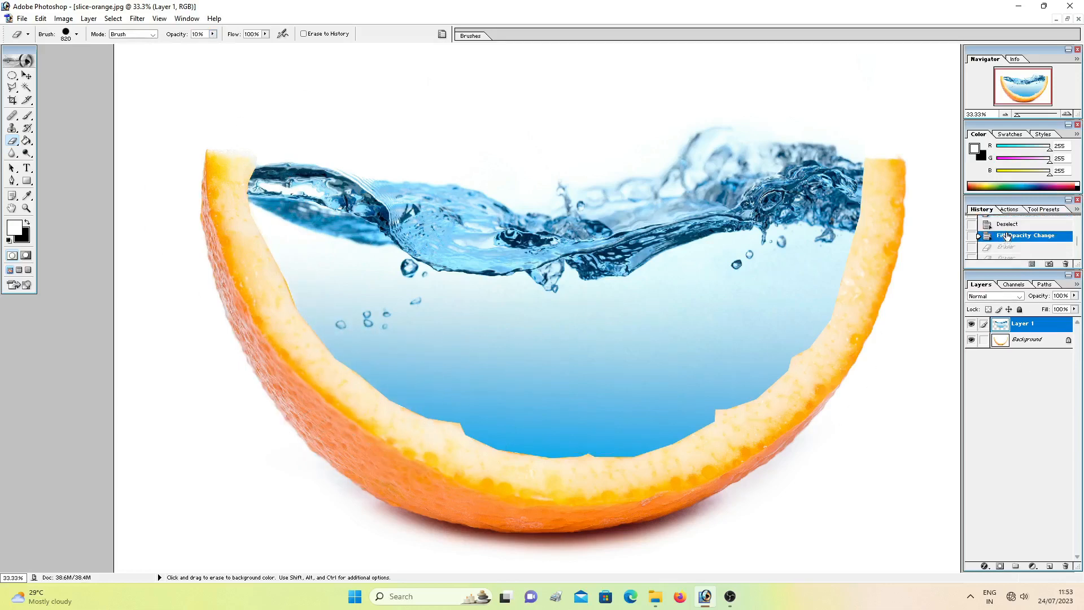
Soften the water layer's edge all along the rind with the Eraser at 2% opacity
click(213, 35)
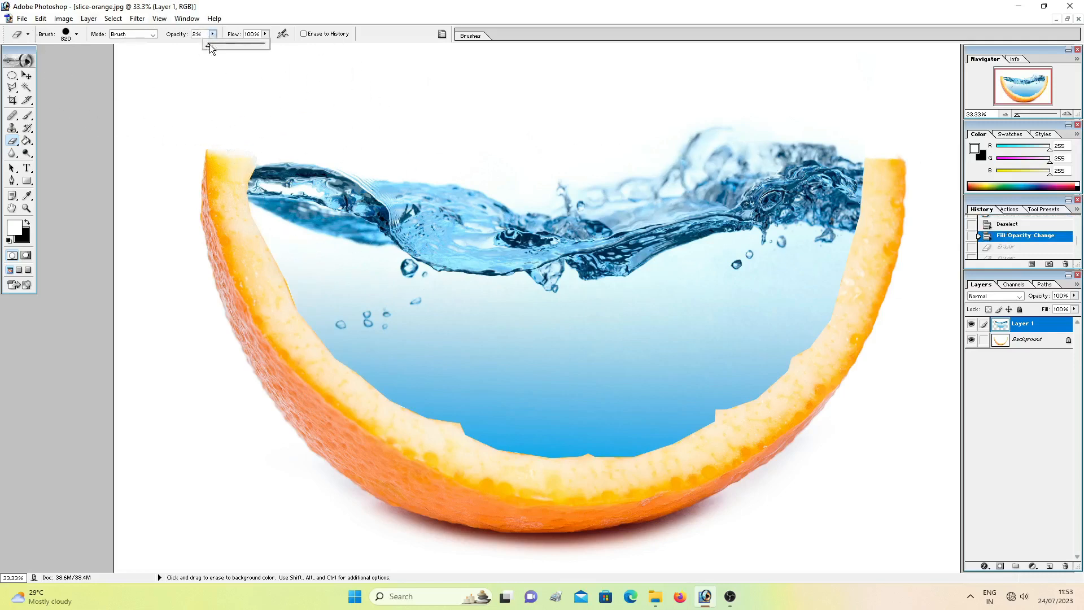
mouse_move(192, 193)
mouse_down()
mouse_move(235, 310)
mouse_move(297, 382)
mouse_move(361, 424)
mouse_move(339, 414)
mouse_move(365, 452)
mouse_move(446, 478)
mouse_move(581, 477)
mouse_move(632, 491)
mouse_move(641, 467)
mouse_move(721, 435)
mouse_move(798, 380)
mouse_move(943, 327)
mouse_move(858, 314)
mouse_move(959, 271)
mouse_move(780, 516)
mouse_up()
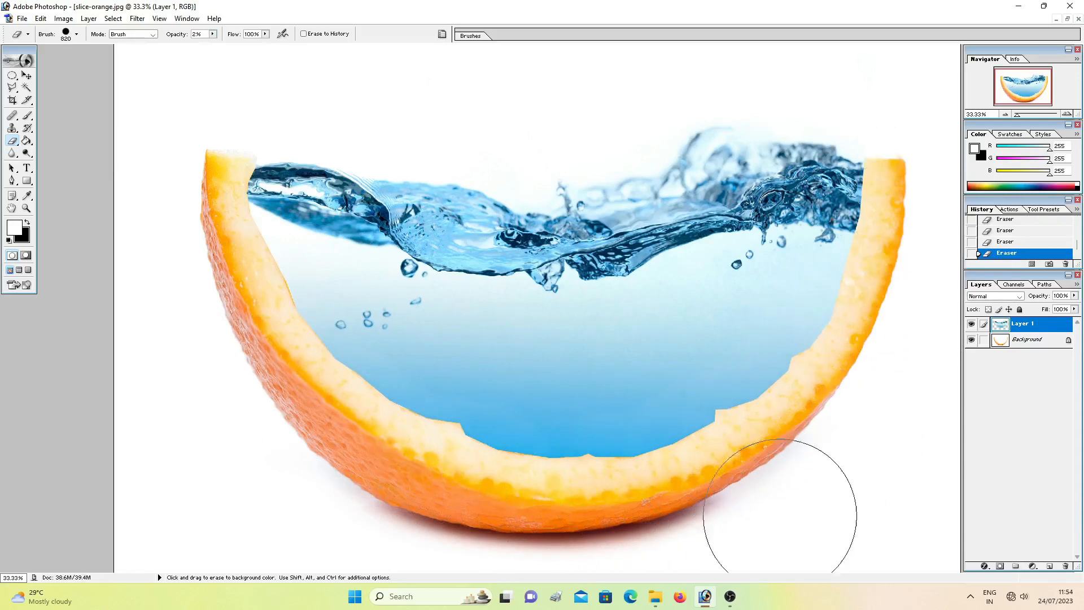
Shrink the composite's window view to 16.7% and open the image orange-fish-png-image-8 from the Downloads folder
click(1067, 19)
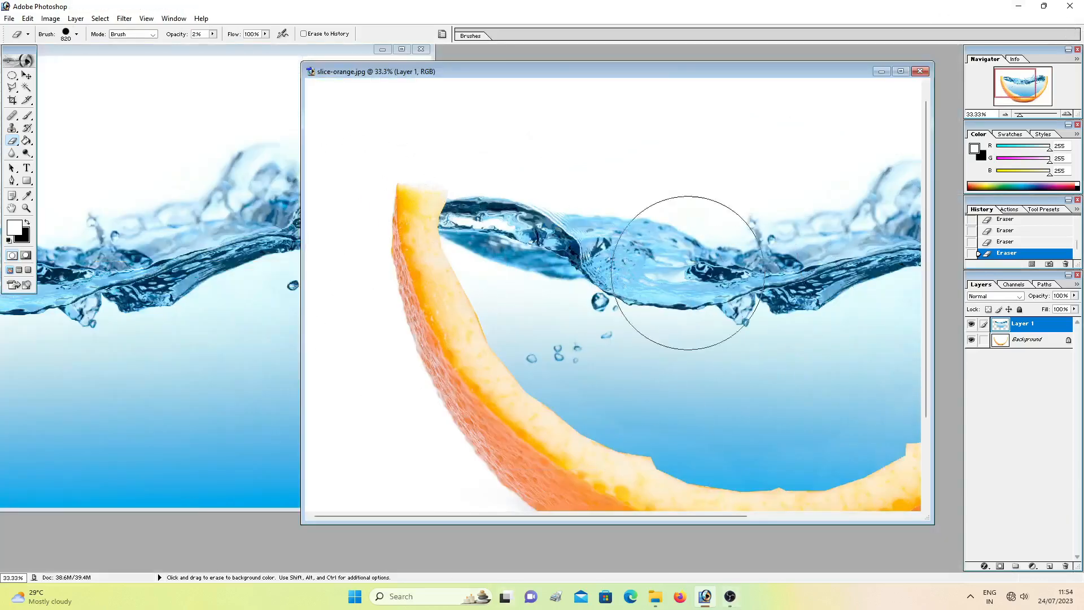
key(ctrl+minus)
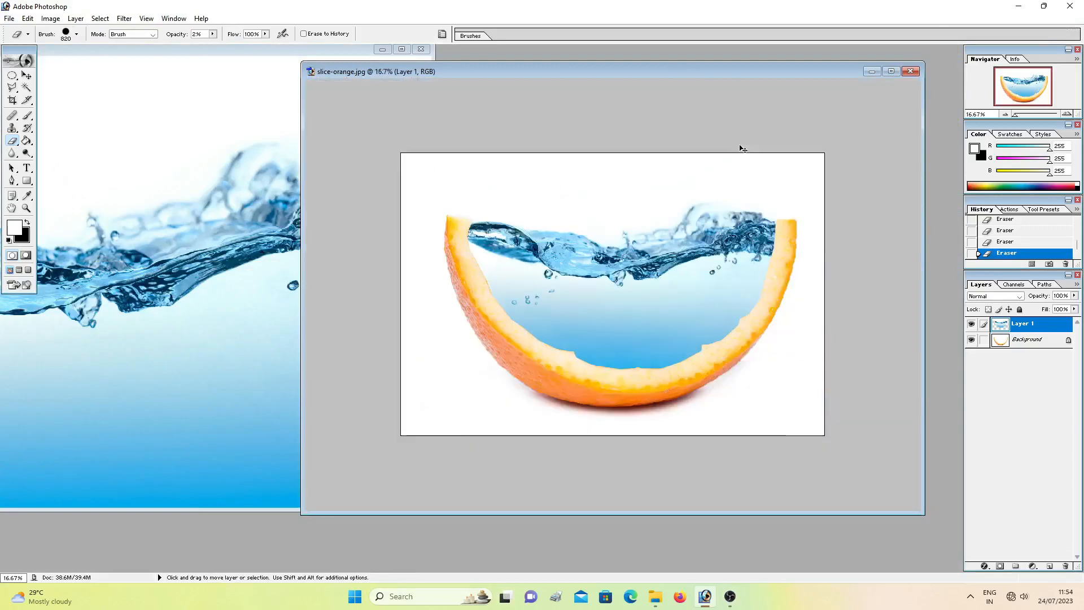
click(656, 600)
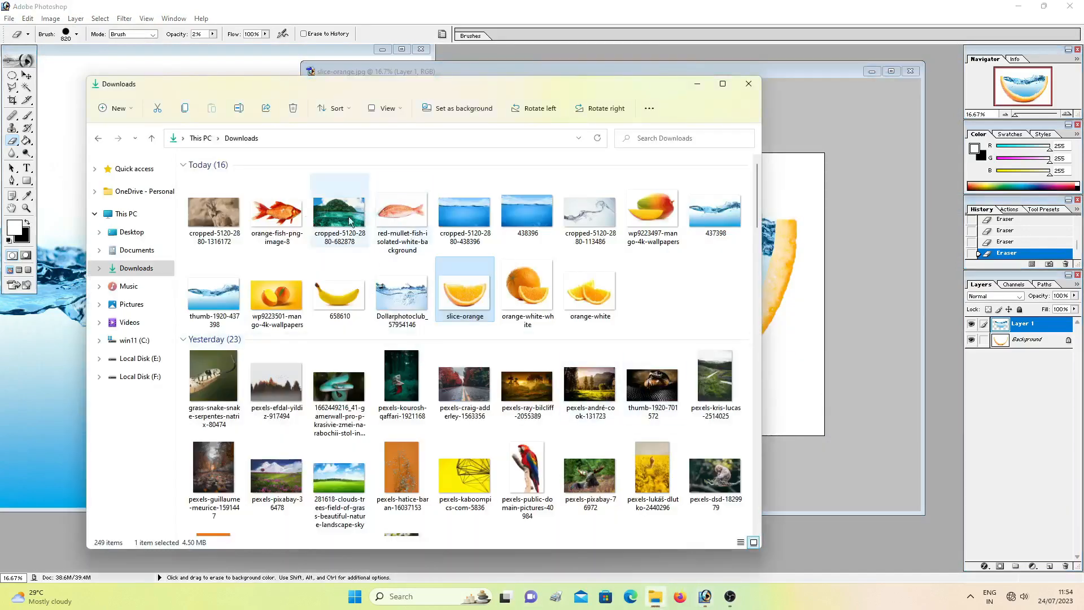
click(284, 217)
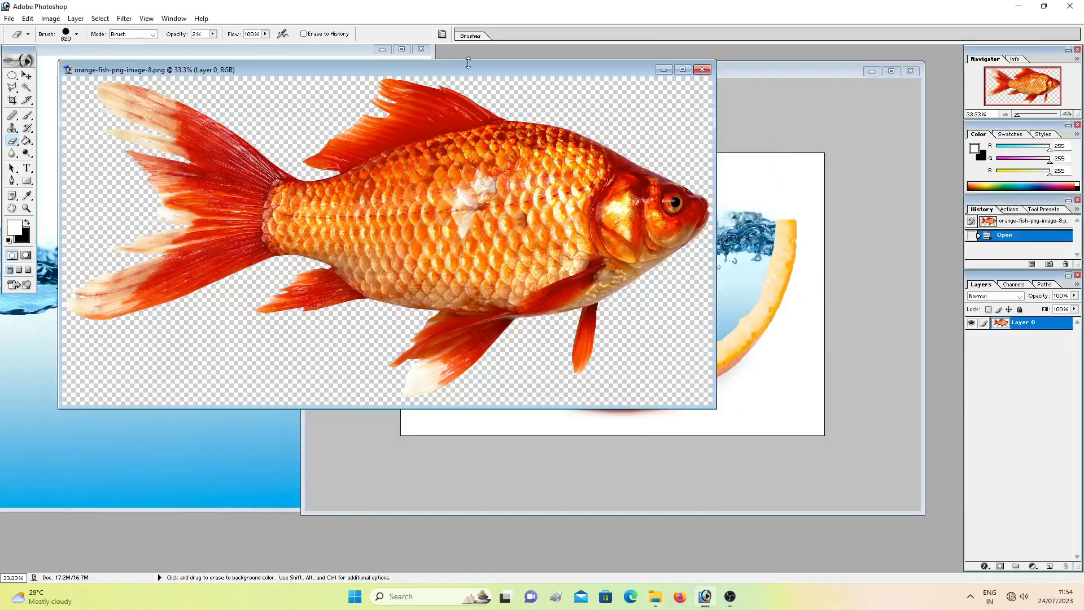
Copy the goldfish with the Move tool into slice-orange.jpg as a new layer over the orange slice
drag(471, 71, 167, 98)
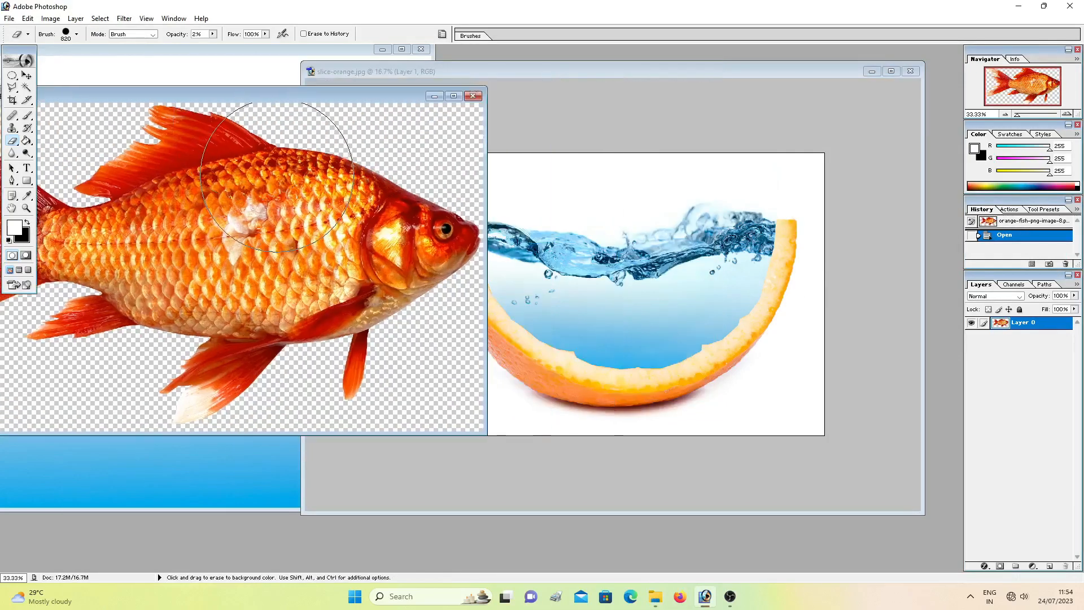
key(v)
drag(323, 240, 615, 307)
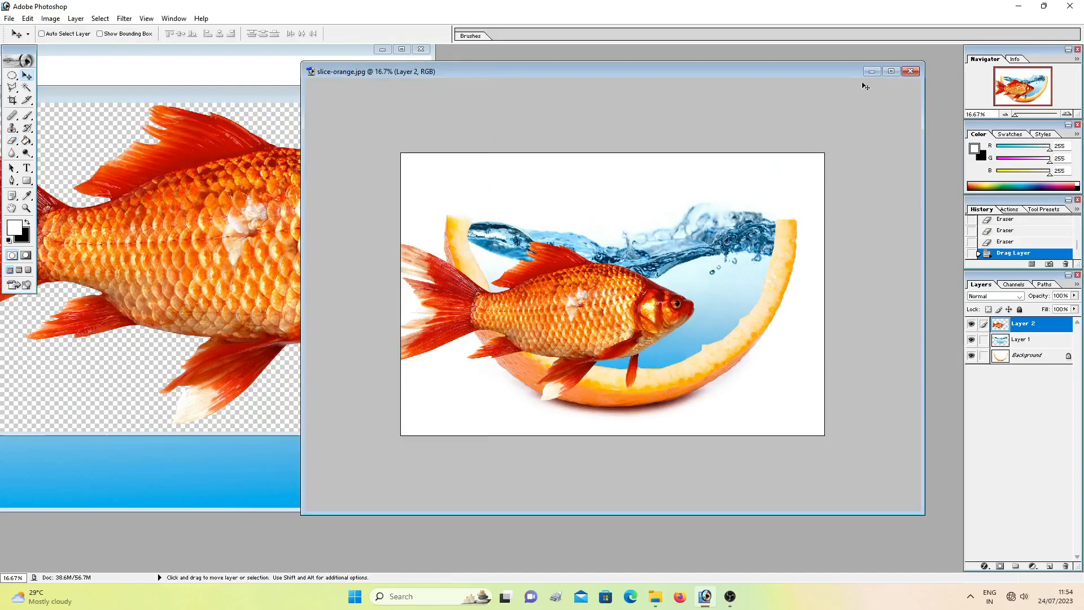
Free Transform the fish layer to 20.6% size, rotated -8.4 degrees, in the middle of the water inside the rind
click(891, 71)
key(ctrl+plus)
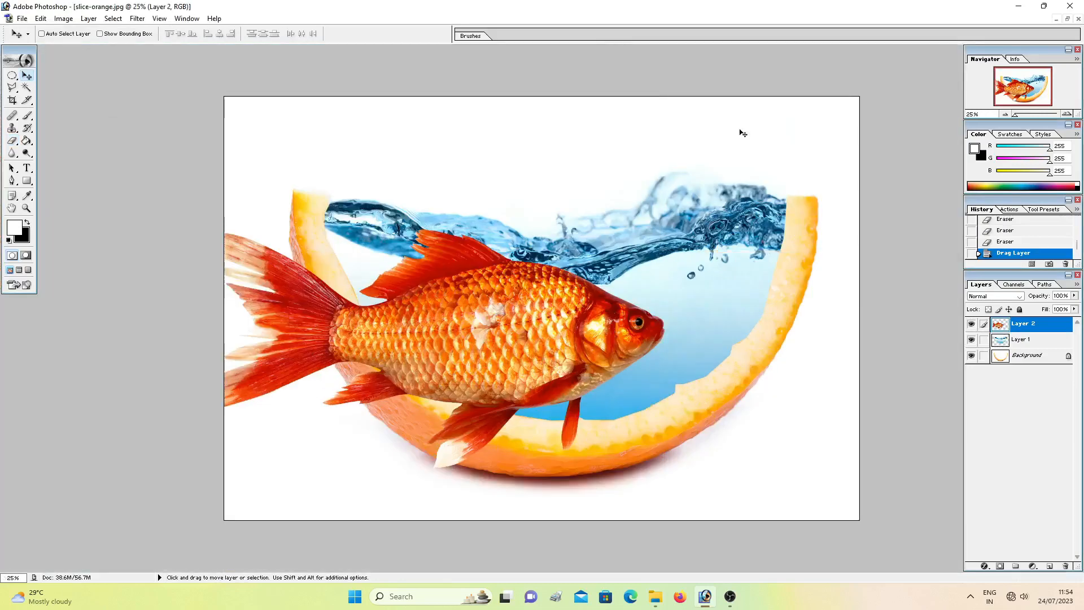
key(m)
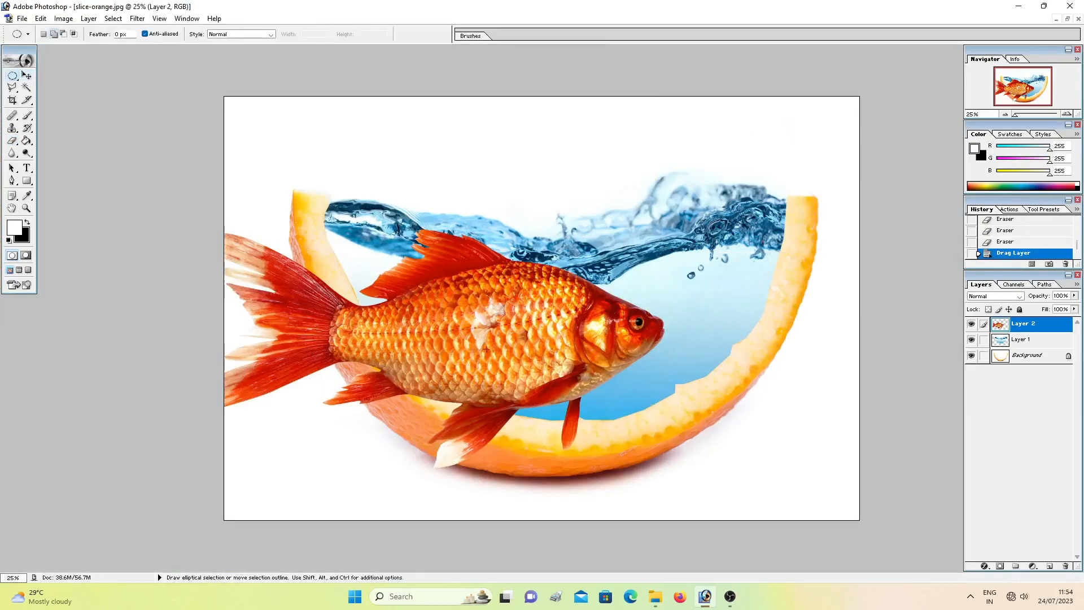
right_click(457, 294)
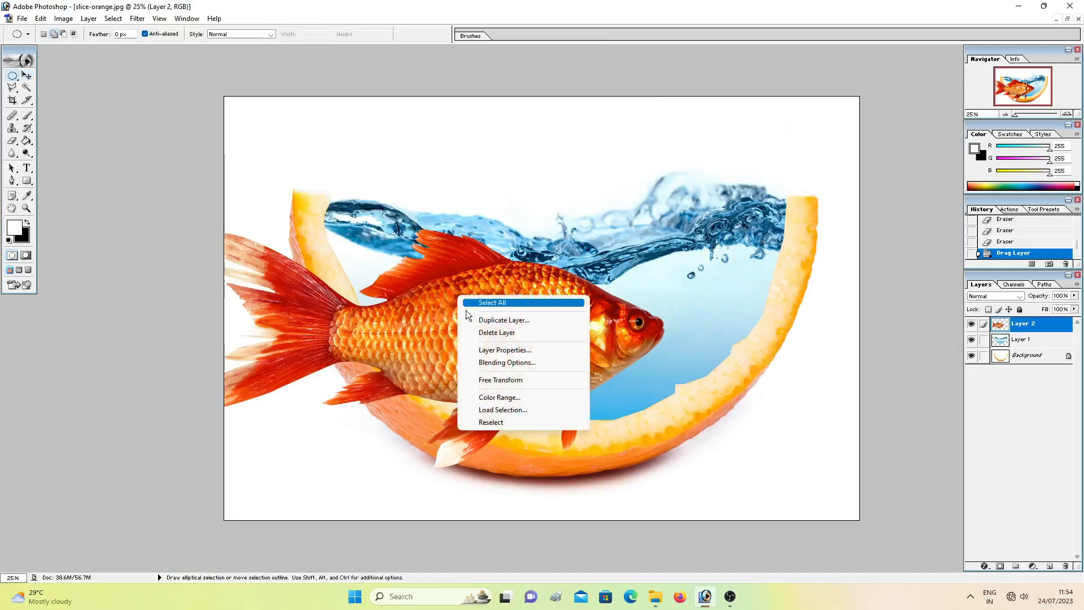
click(494, 380)
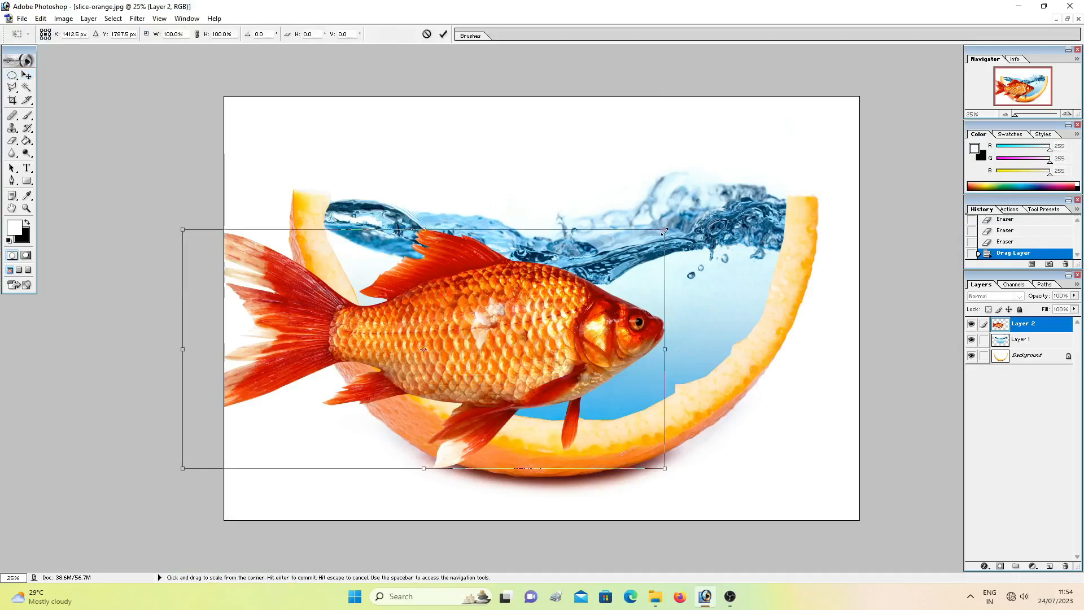
drag(664, 231, 613, 338)
drag(646, 301, 615, 308)
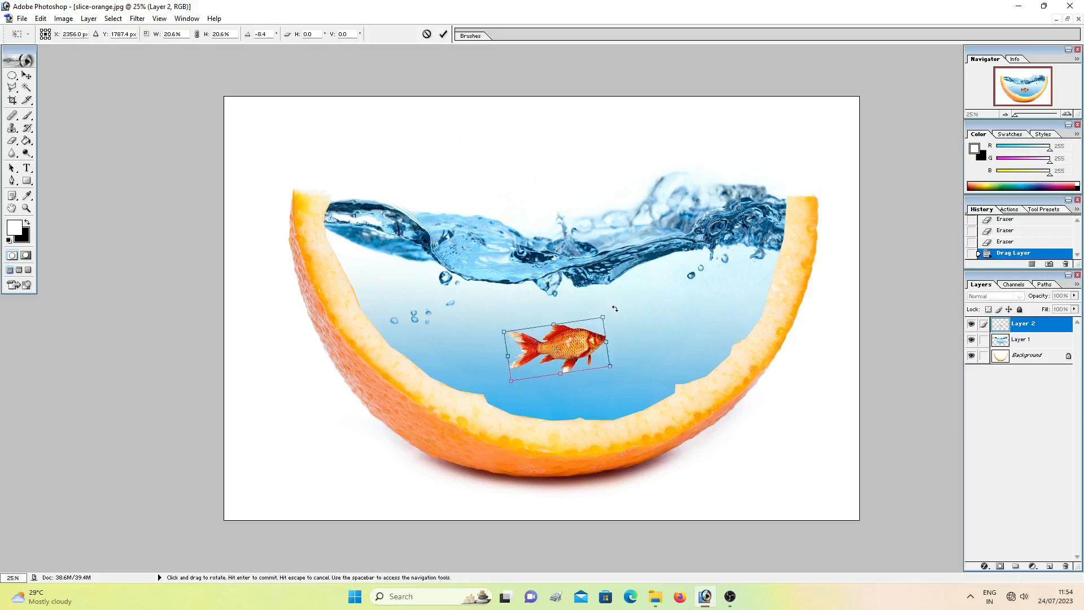
click(444, 34)
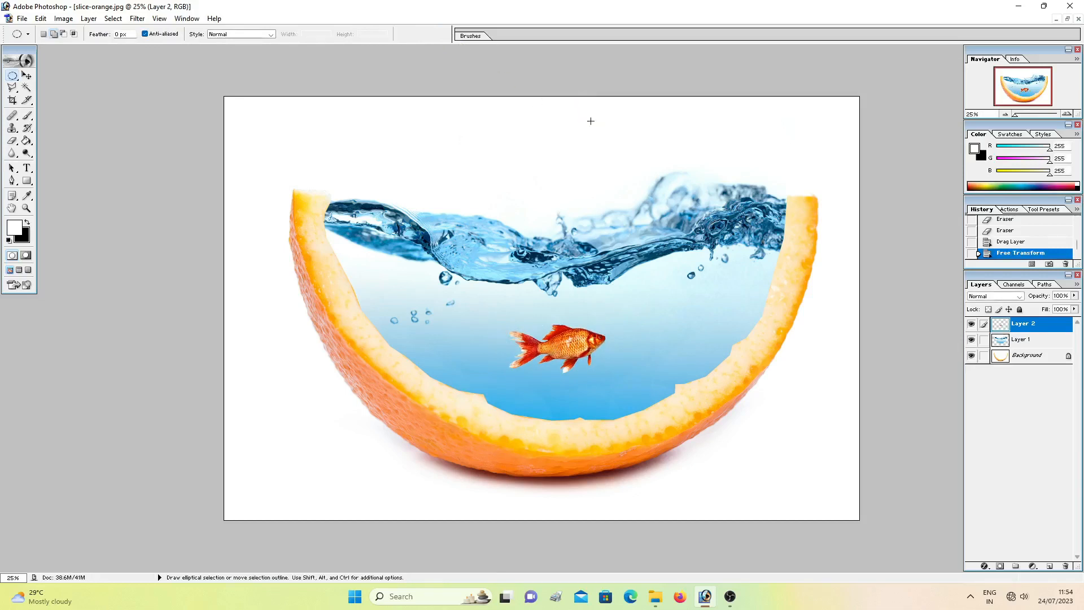
Compare the original slice-orange.jpg snapshot with the composite twice through the history, returning to the Free Transform state
key(ctrl)
scroll(1016, 239, up, 5)
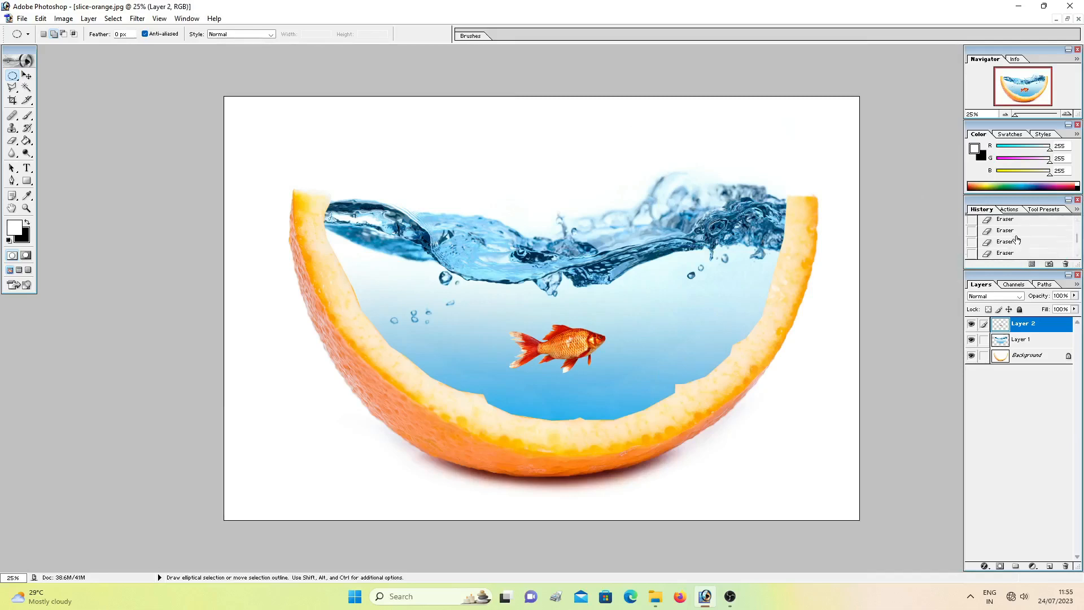
click(1014, 228)
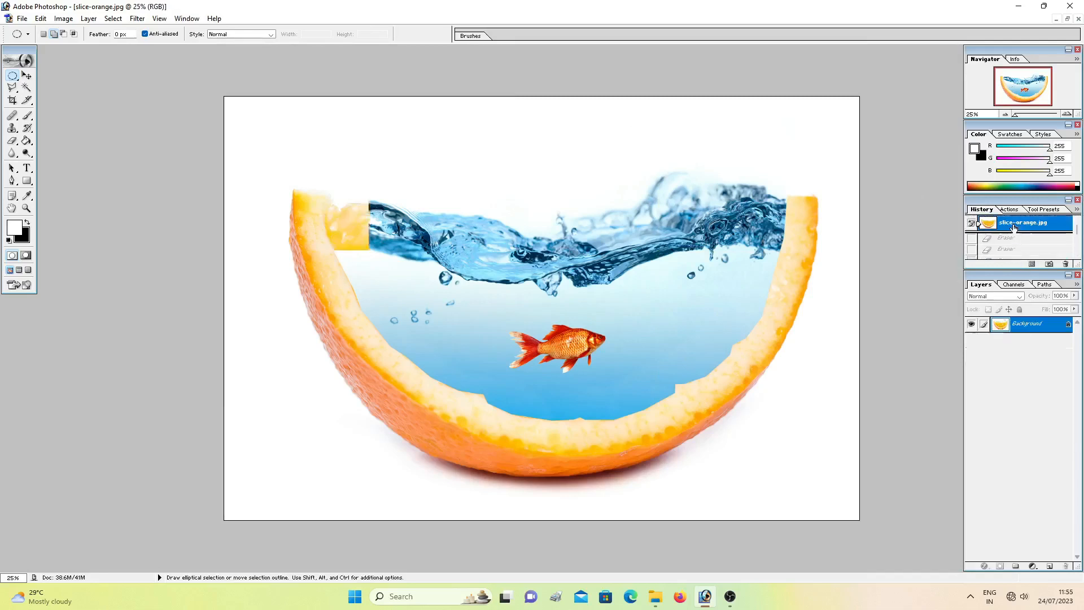
scroll(1013, 233, down, 2)
scroll(1009, 239, down, 1)
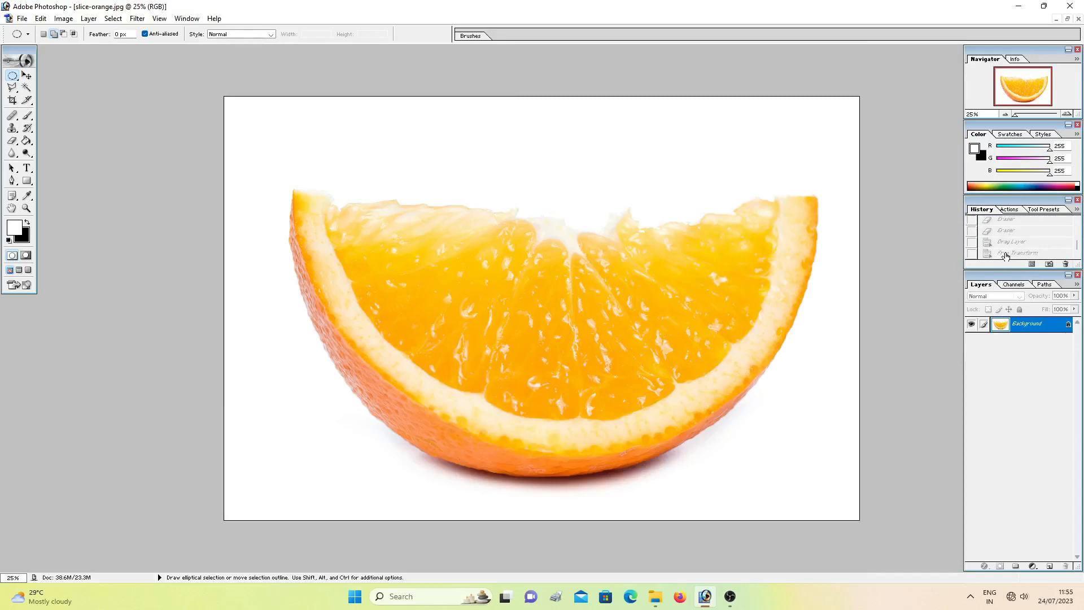
click(1005, 254)
scroll(1006, 254, up, 4)
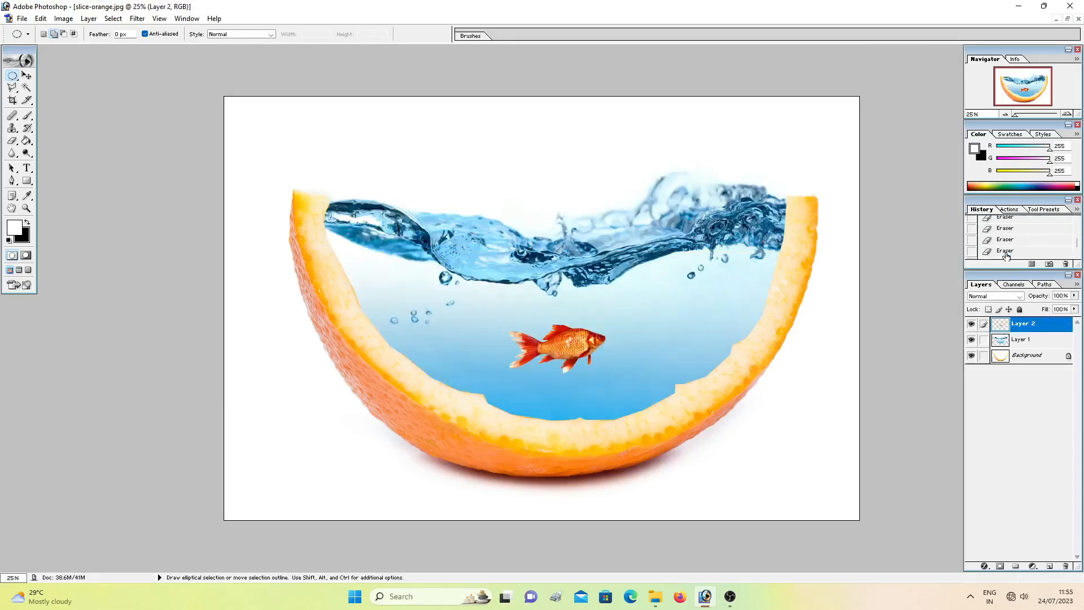
click(1009, 226)
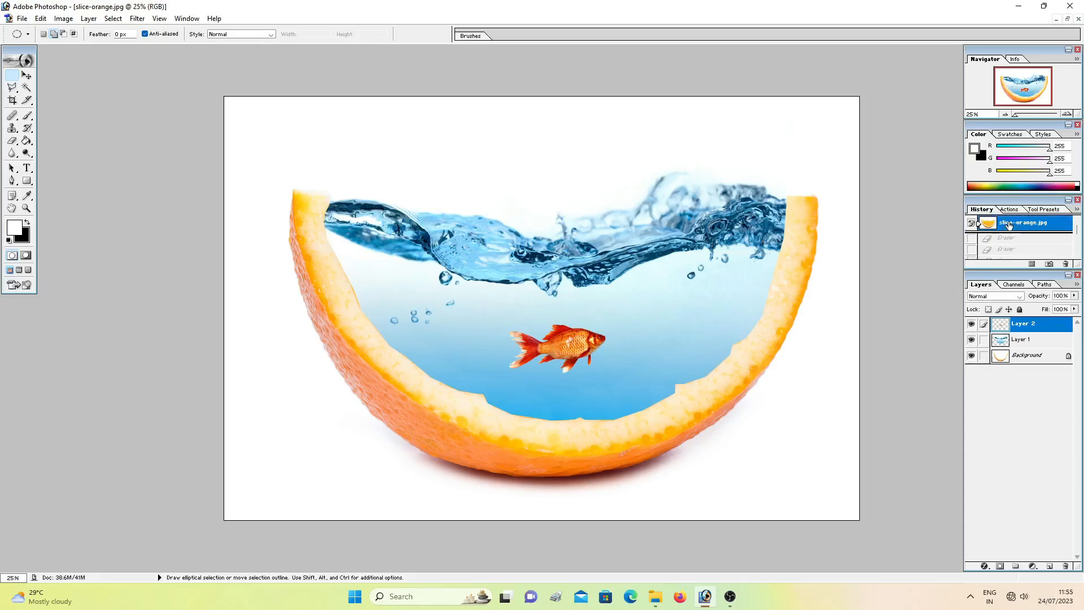
scroll(1010, 240, down, 2)
scroll(1010, 243, down, 1)
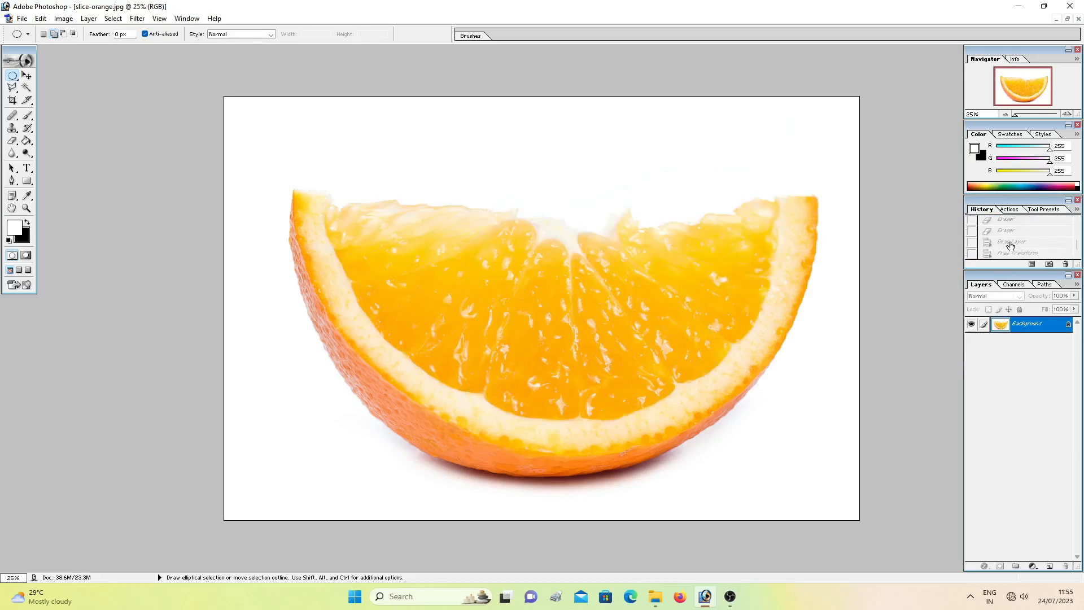
click(1012, 253)
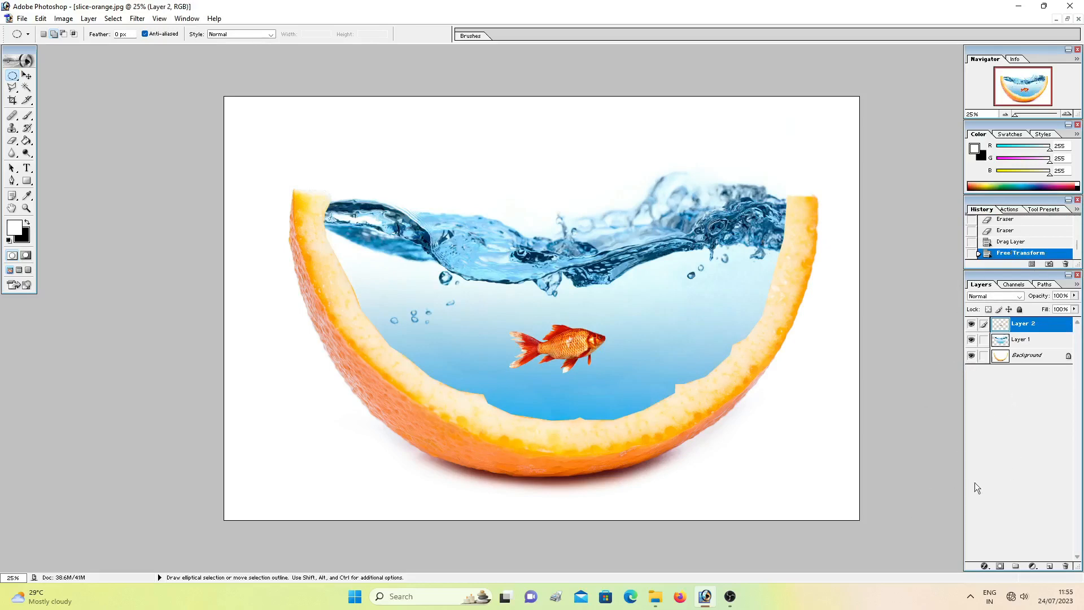
click(730, 597)
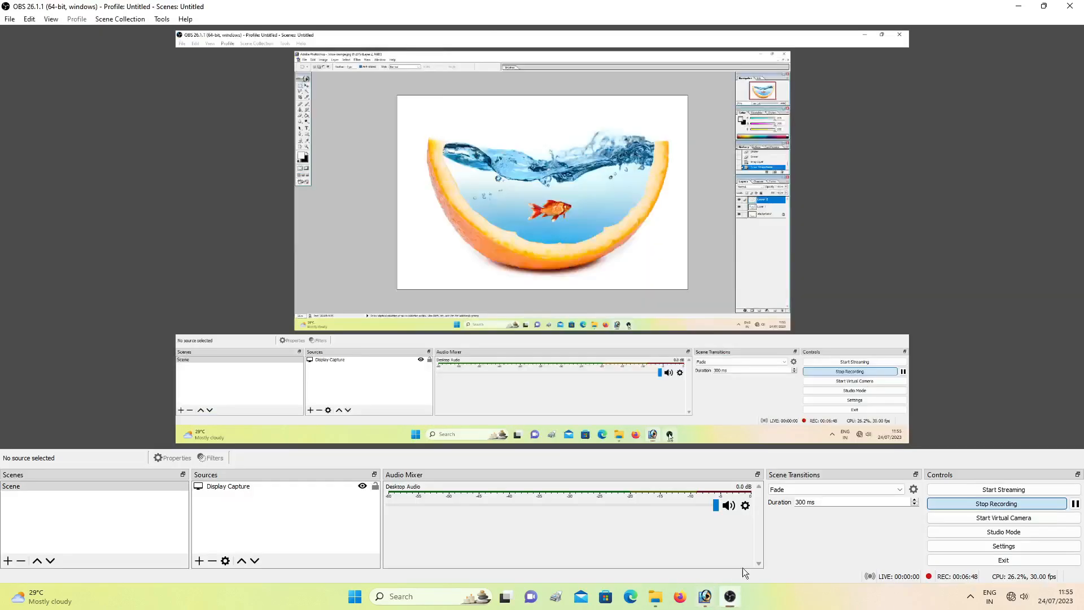